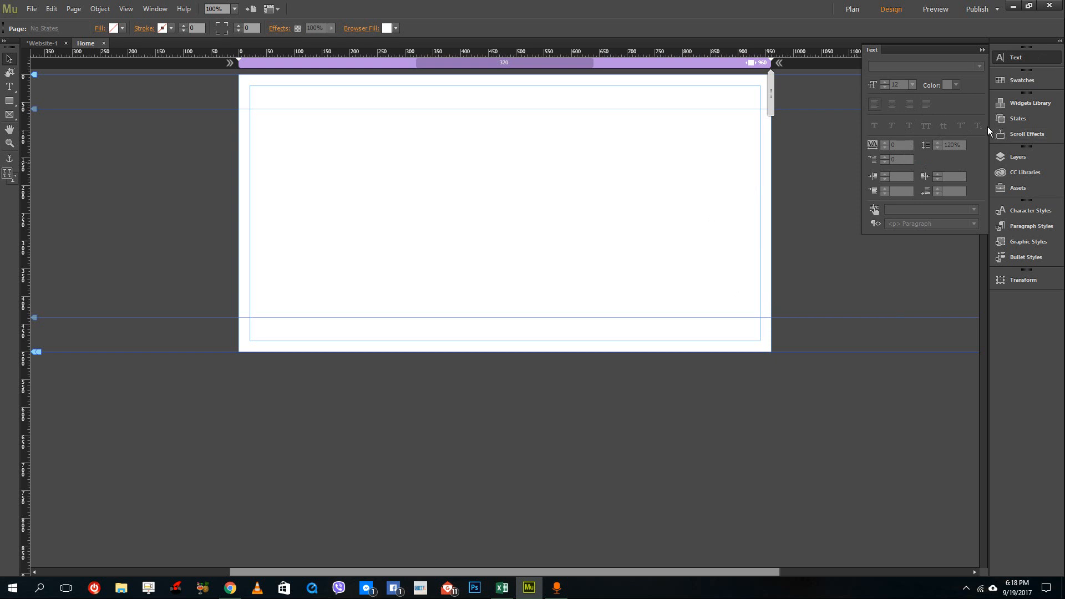
Open the Widgets Library and place a State Button widget from Buttons onto the page.
left_click(1018, 105)
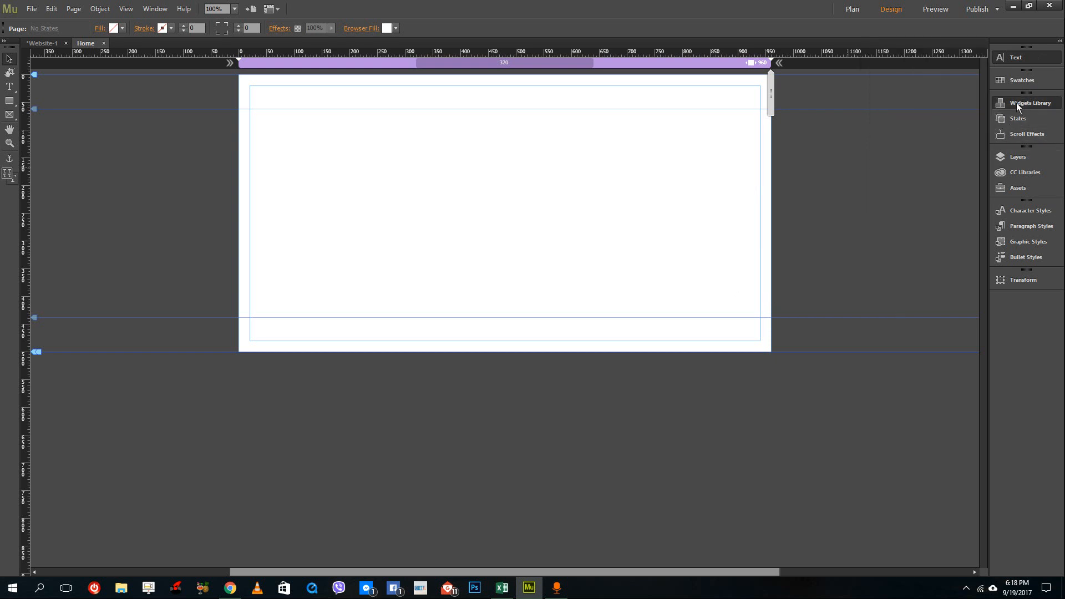
left_click(1008, 108)
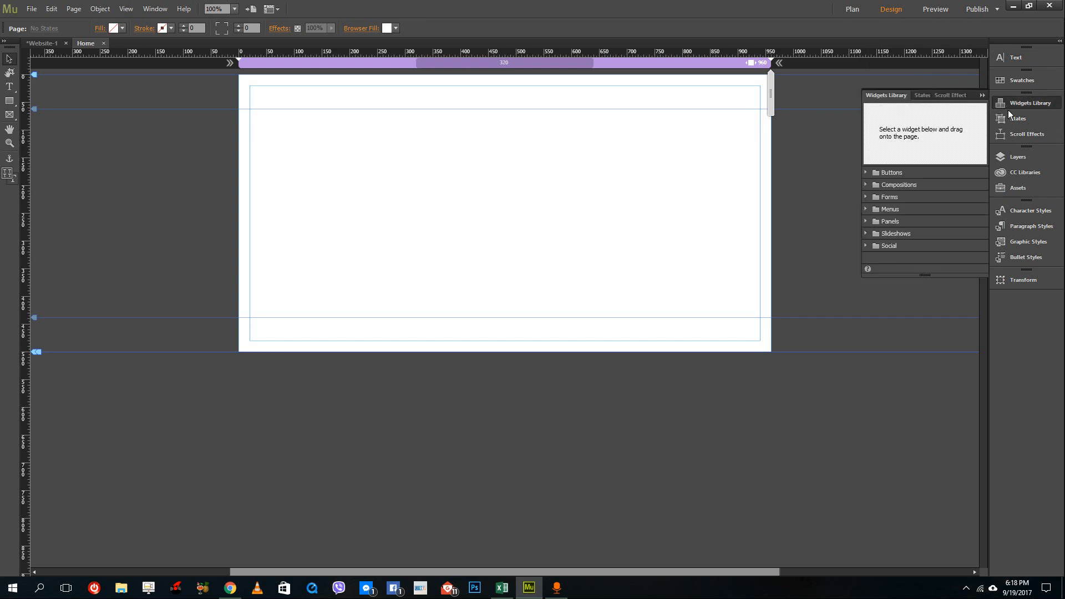
left_click(866, 173)
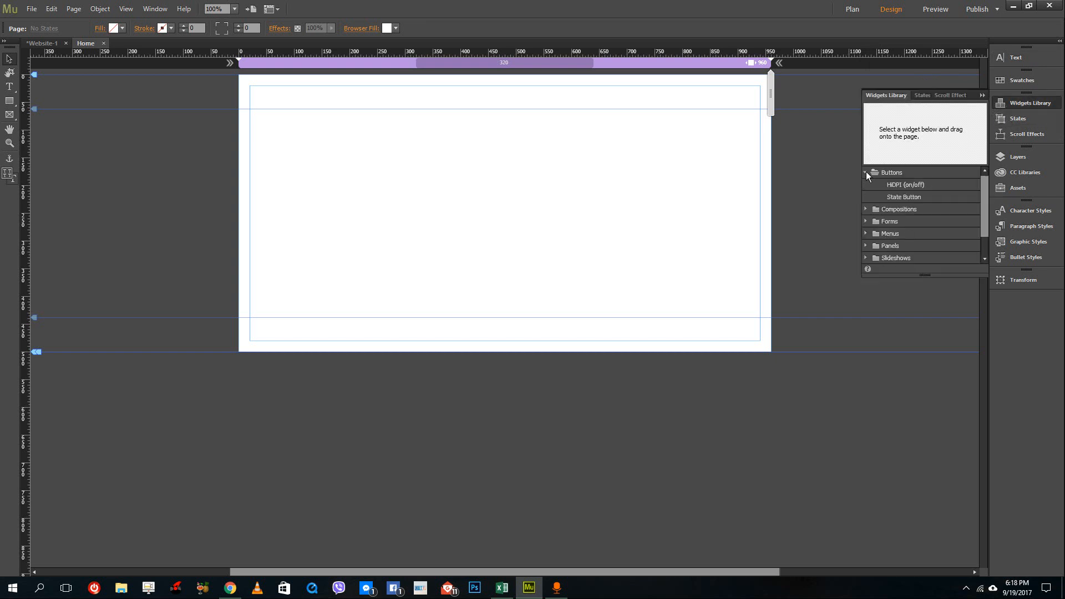
left_click(903, 189)
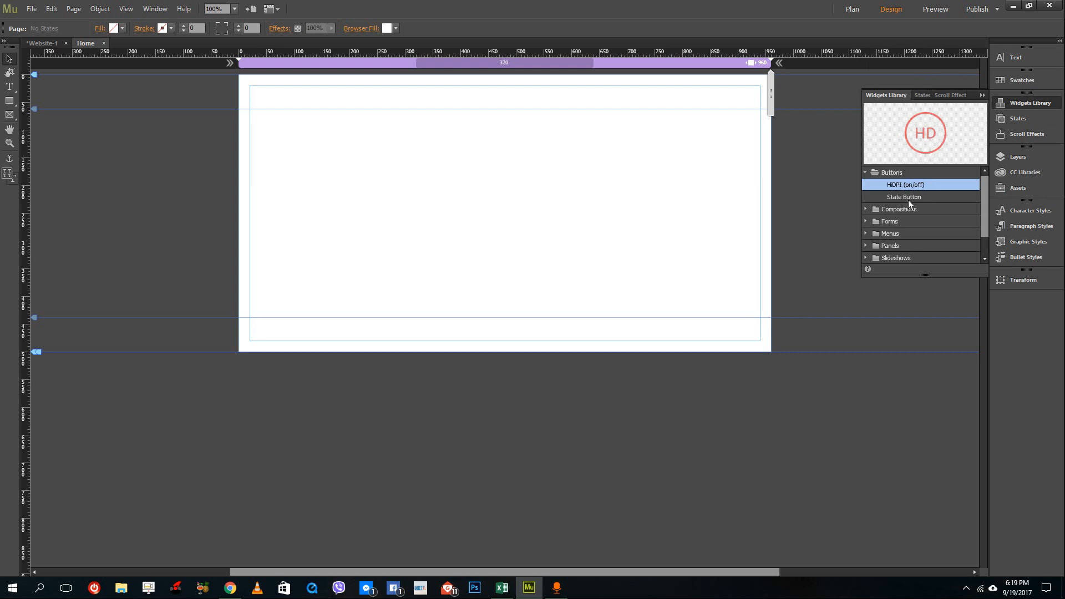
left_click(907, 199)
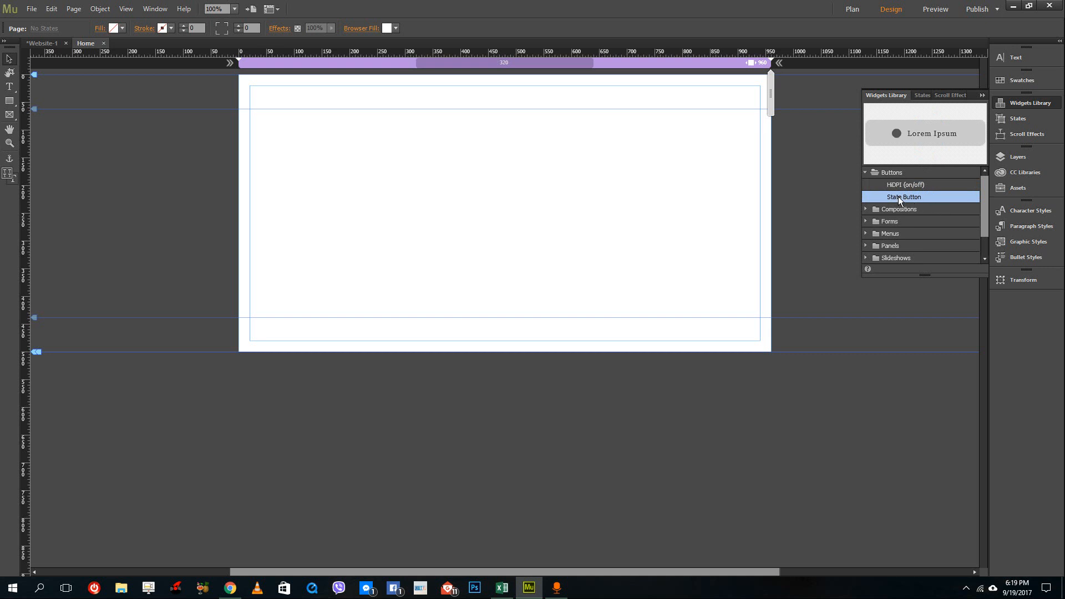
left_click_drag(905, 200, 417, 195)
left_click_drag(517, 194, 498, 186)
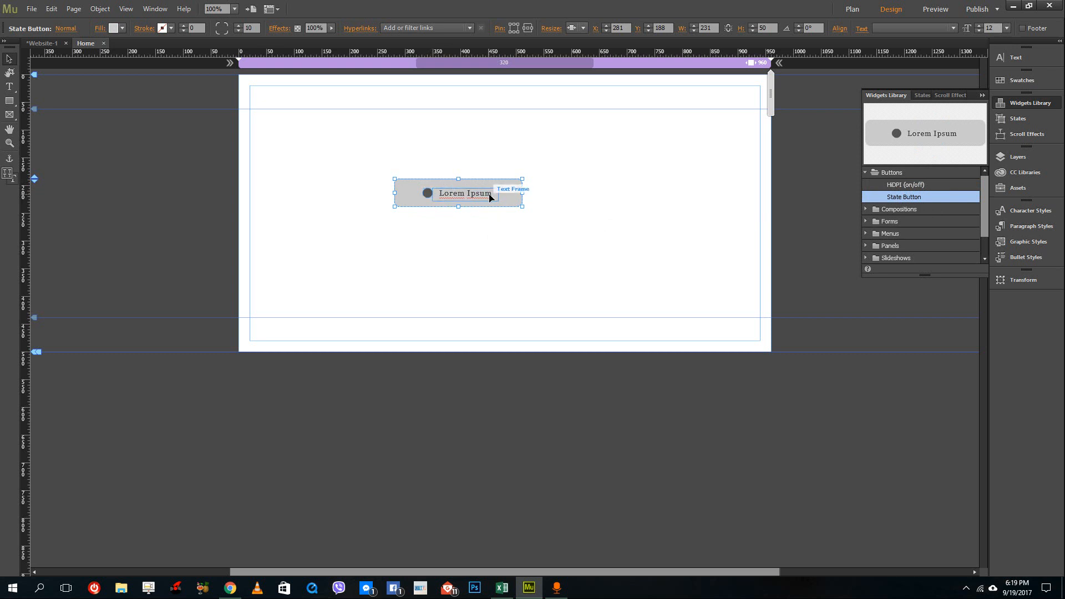
Remove the circle icon from the button and center its text frame.
left_click(427, 194)
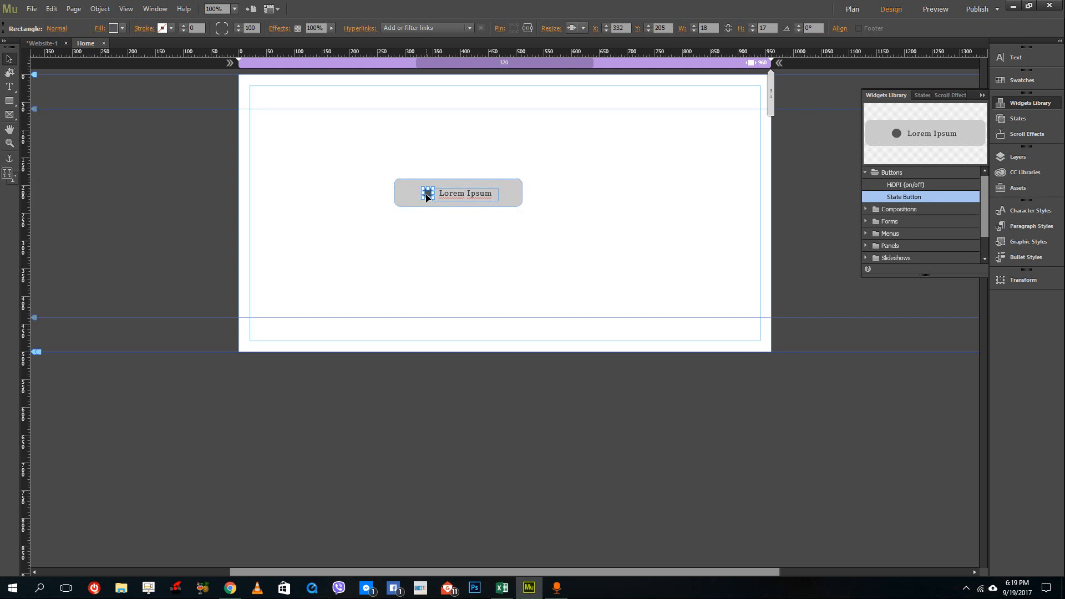
left_click(450, 194)
left_click_drag(450, 194, 443, 192)
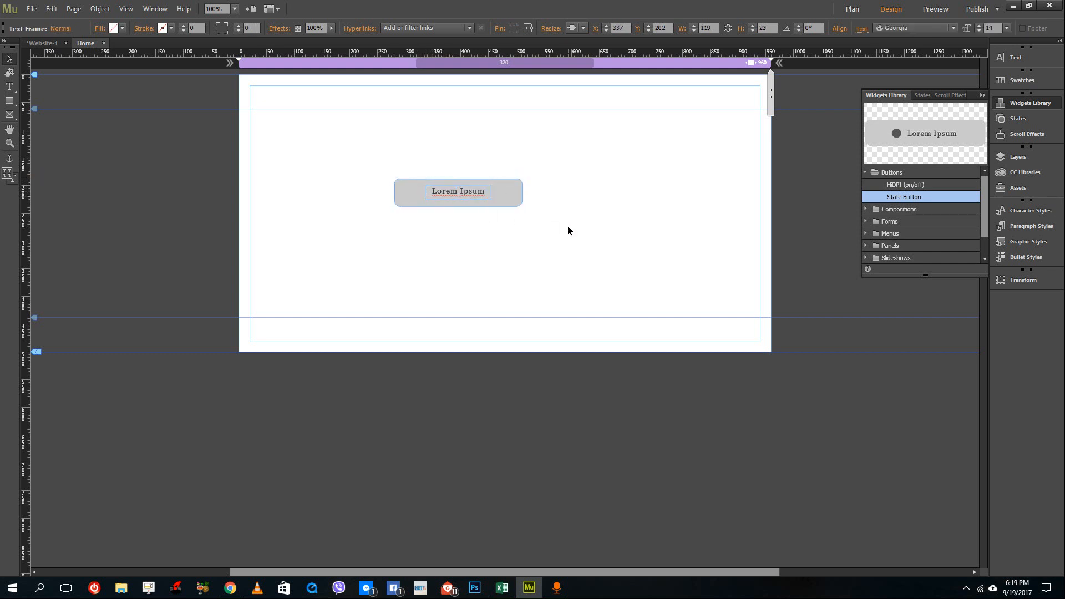
Move the button toward the upper-left area of the page.
left_click(543, 222)
left_click(463, 191)
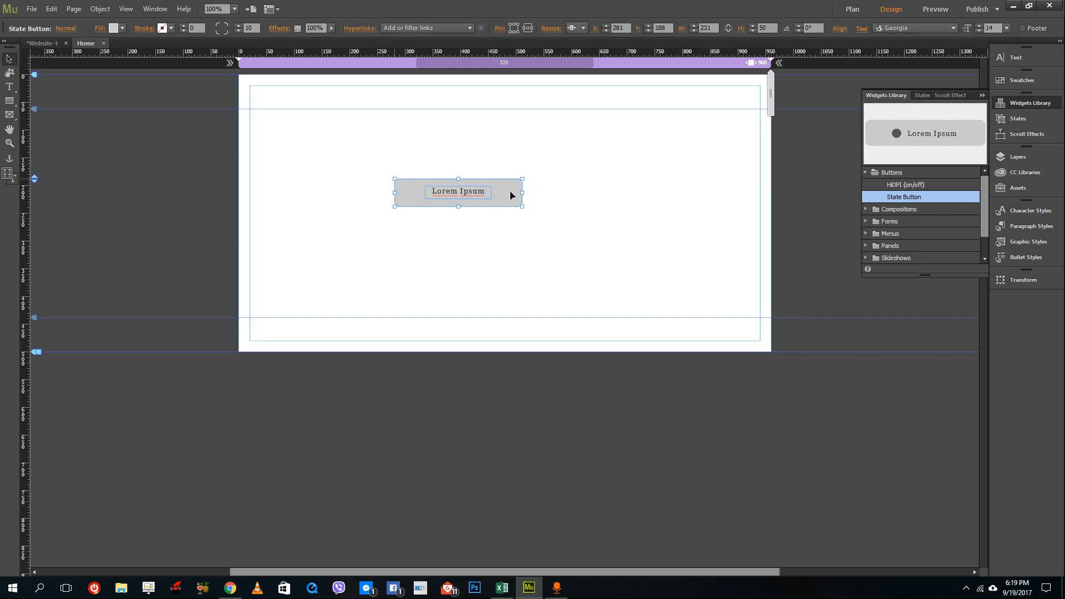
left_click_drag(515, 199, 411, 157)
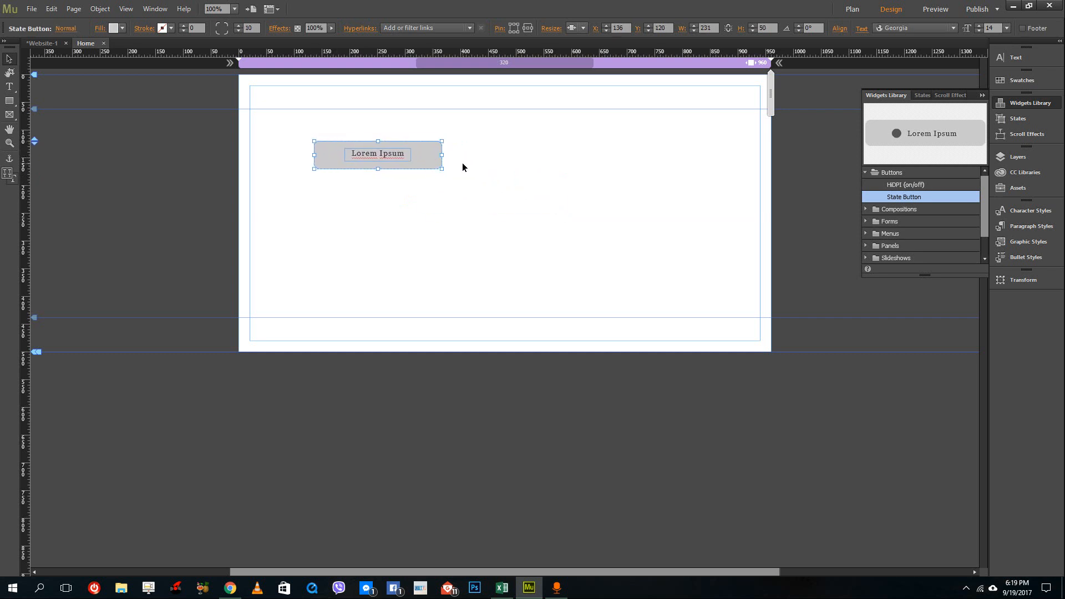
Set the button text's font to Cookie at size 21.
left_click(390, 158)
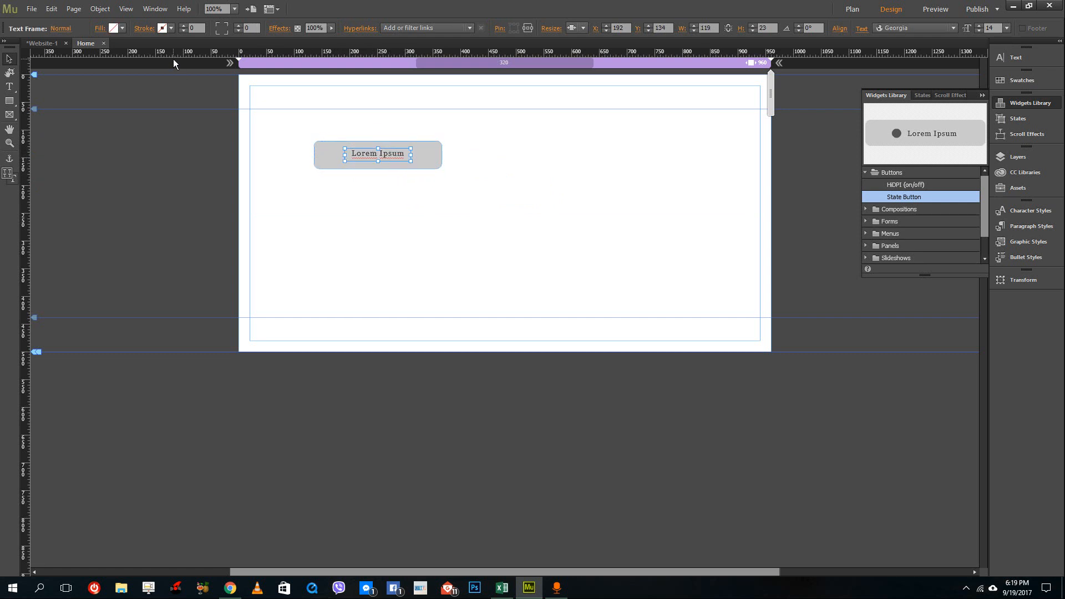
double_click(381, 158)
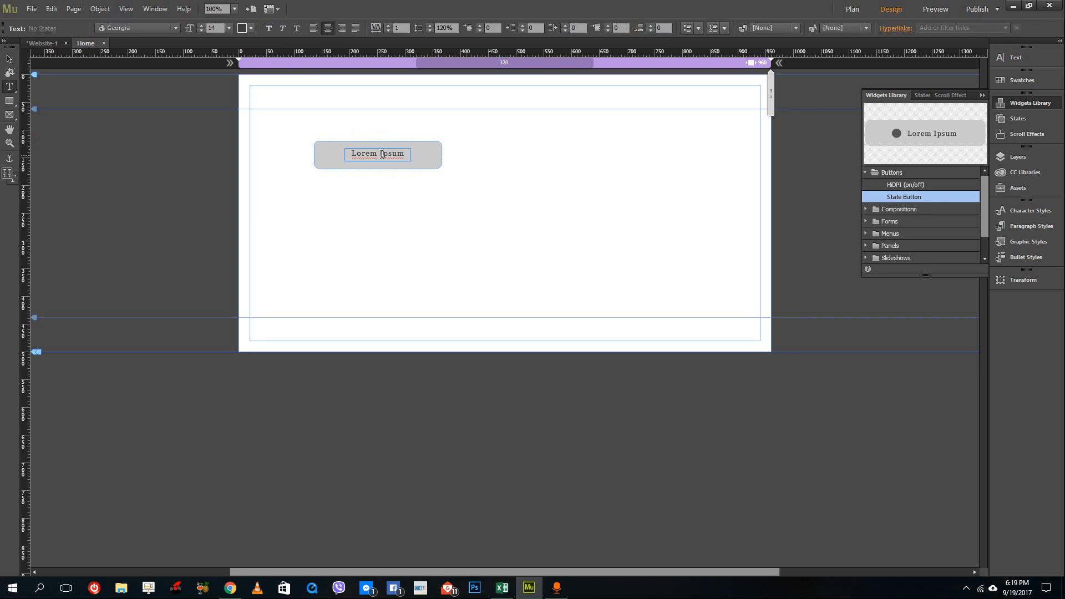
left_click(175, 28)
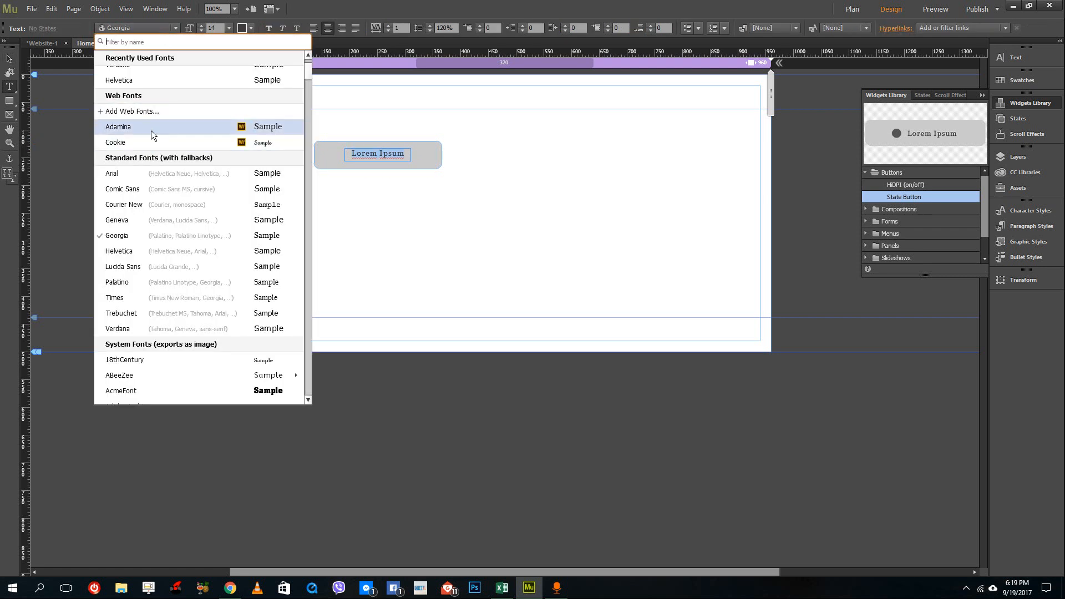
left_click(161, 145)
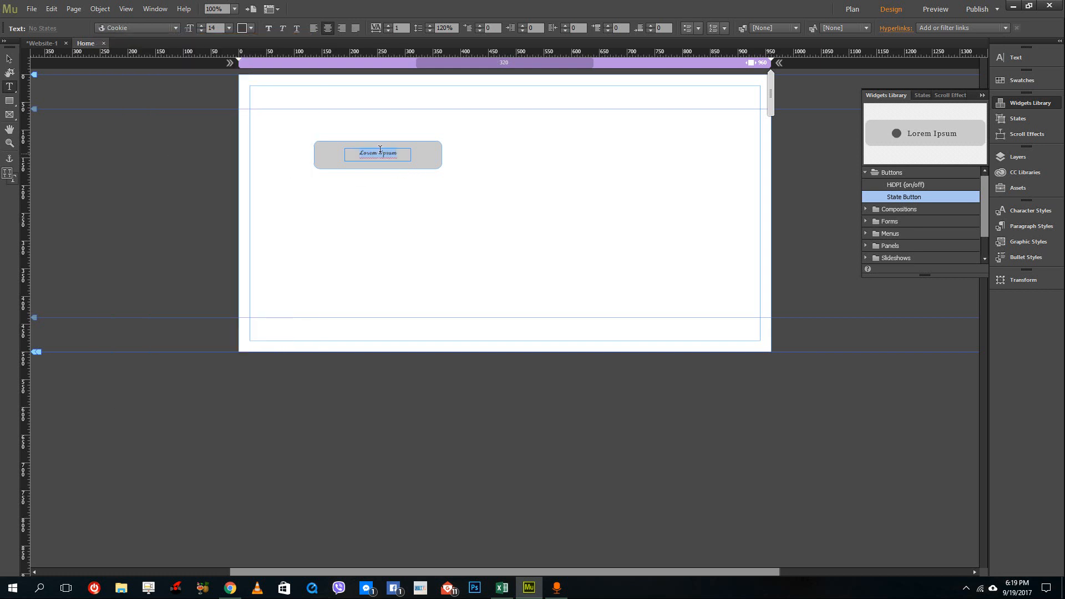
left_click(201, 25)
left_click(201, 25)
left_click(201, 25)
left_click(201, 25)
left_click(201, 25)
left_click(201, 25)
left_click(202, 25)
Set the button text color to white.
left_click(248, 28)
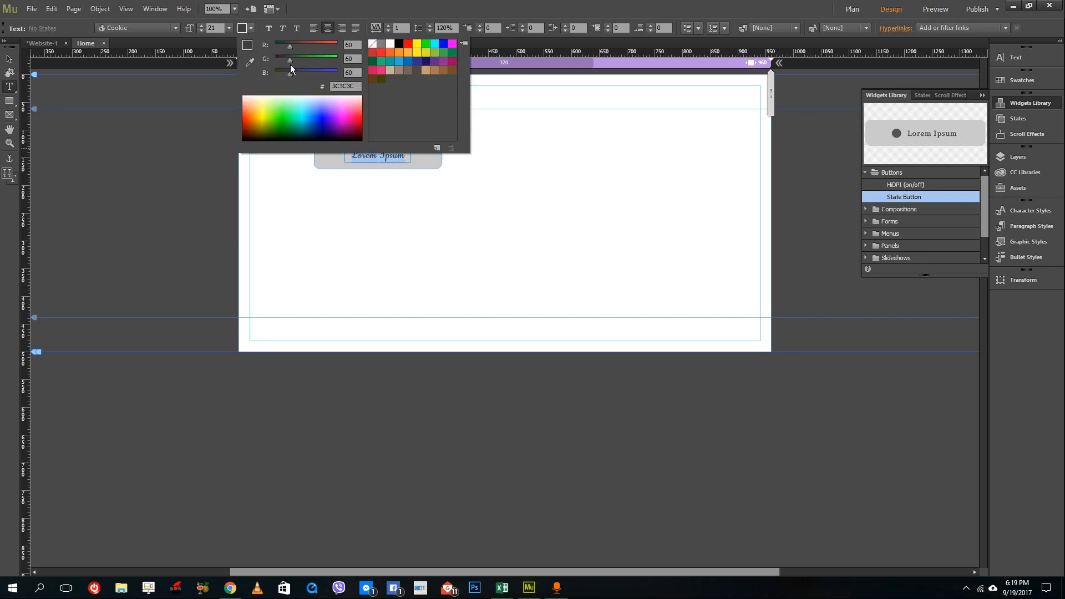
left_click(270, 96)
left_click(526, 124)
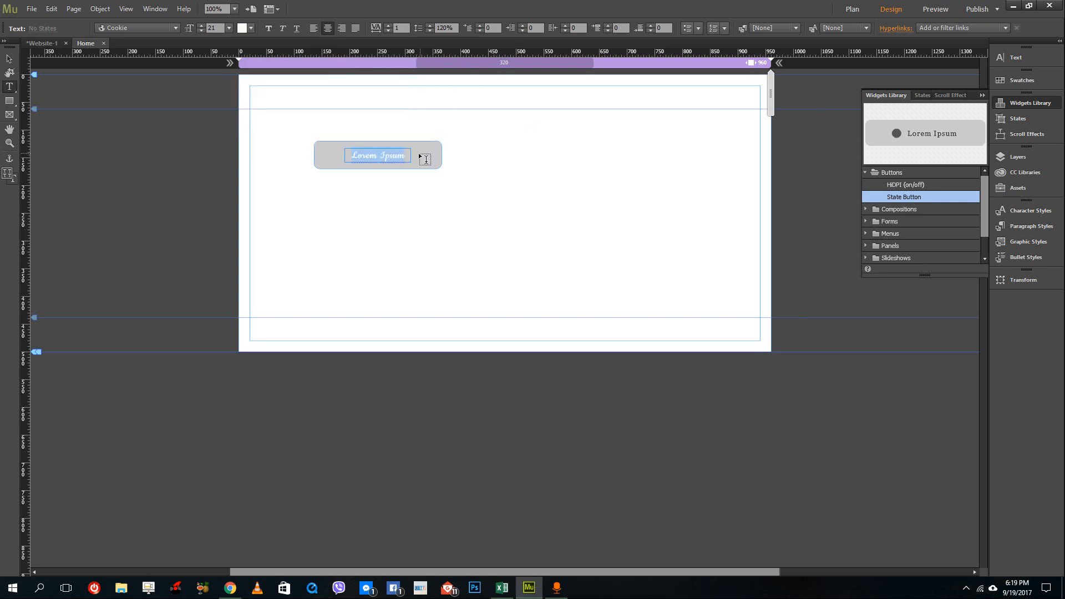
Select the whole button and give its fill a gradient.
left_click(9, 58)
left_click(428, 155)
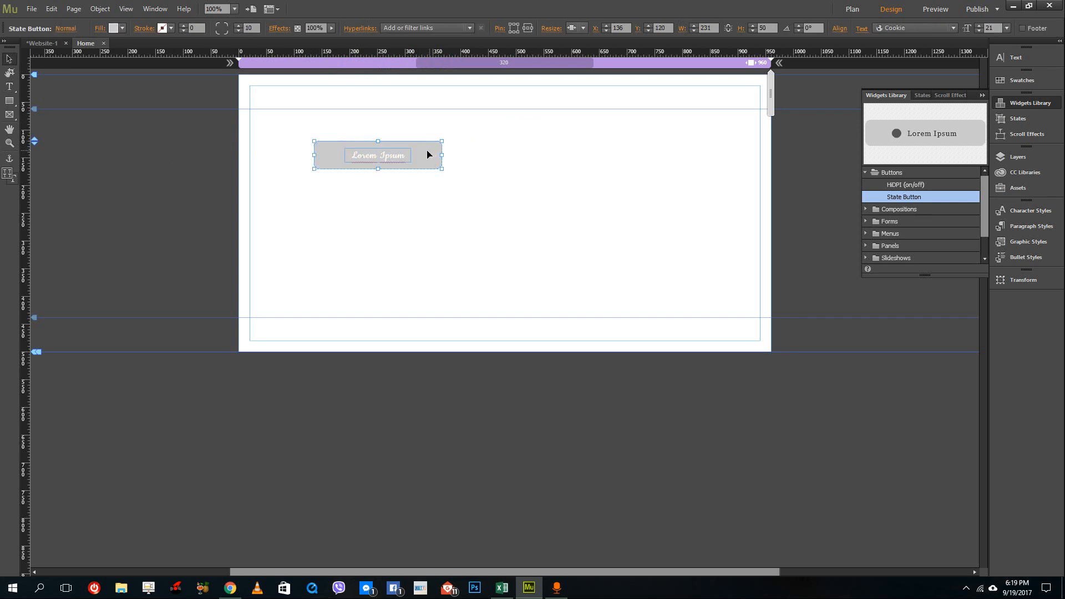
left_click(122, 28)
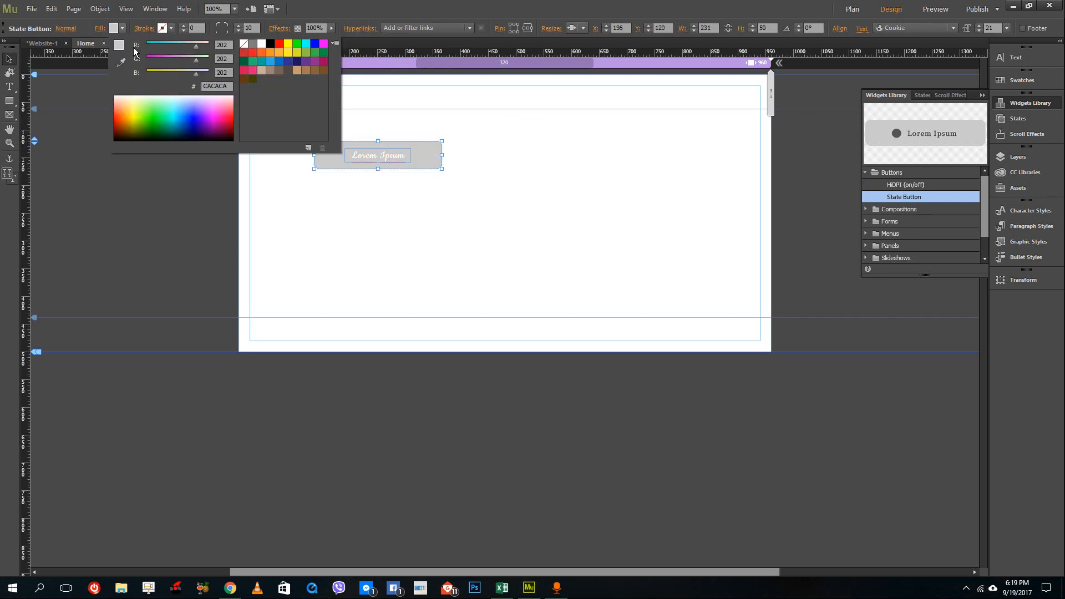
left_click(176, 120)
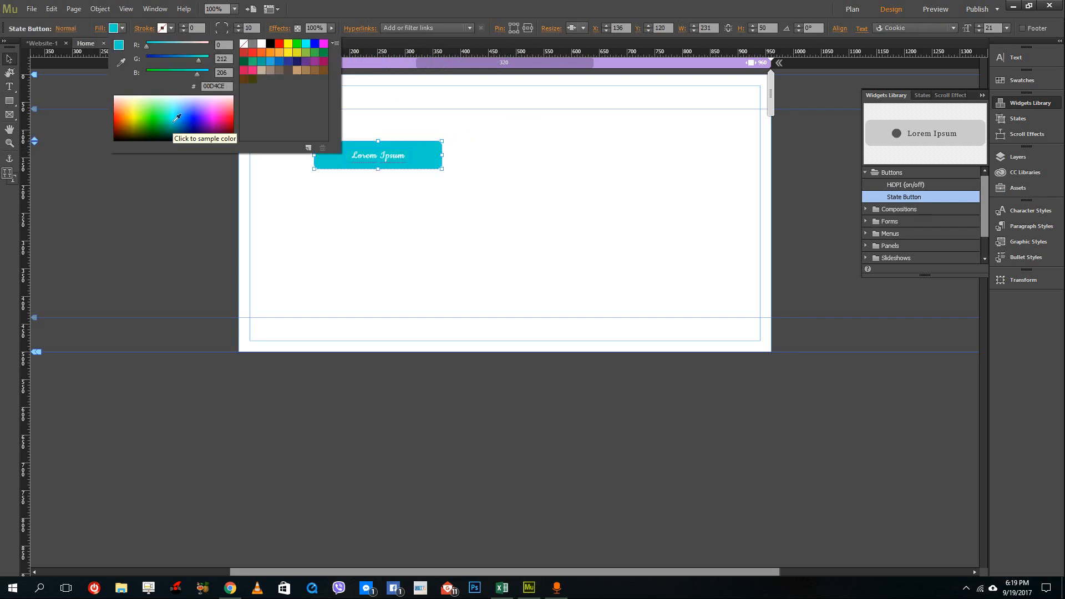
left_click(99, 29)
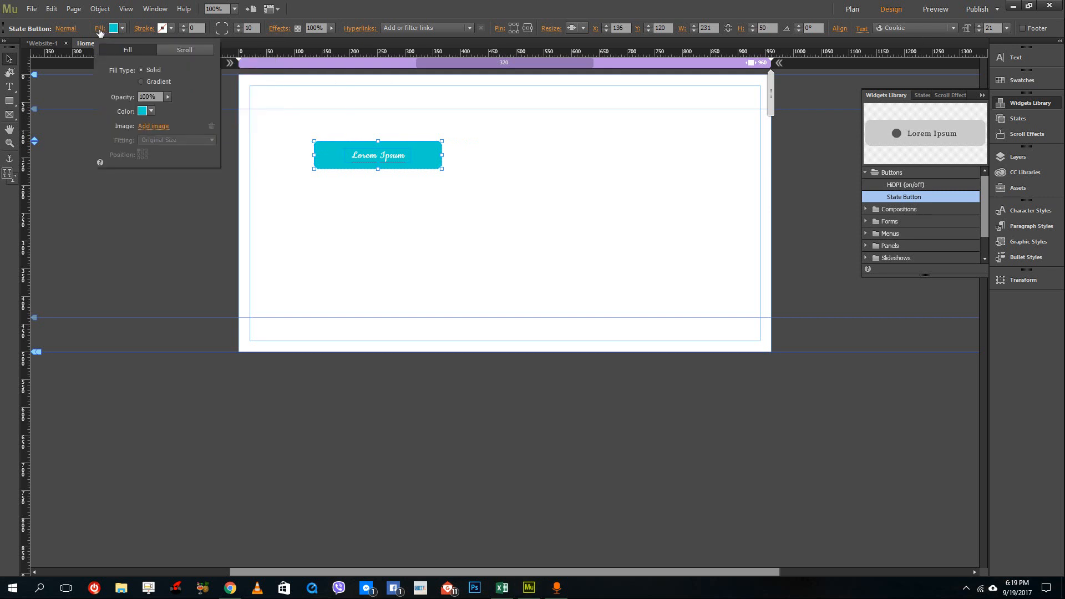
left_click(142, 82)
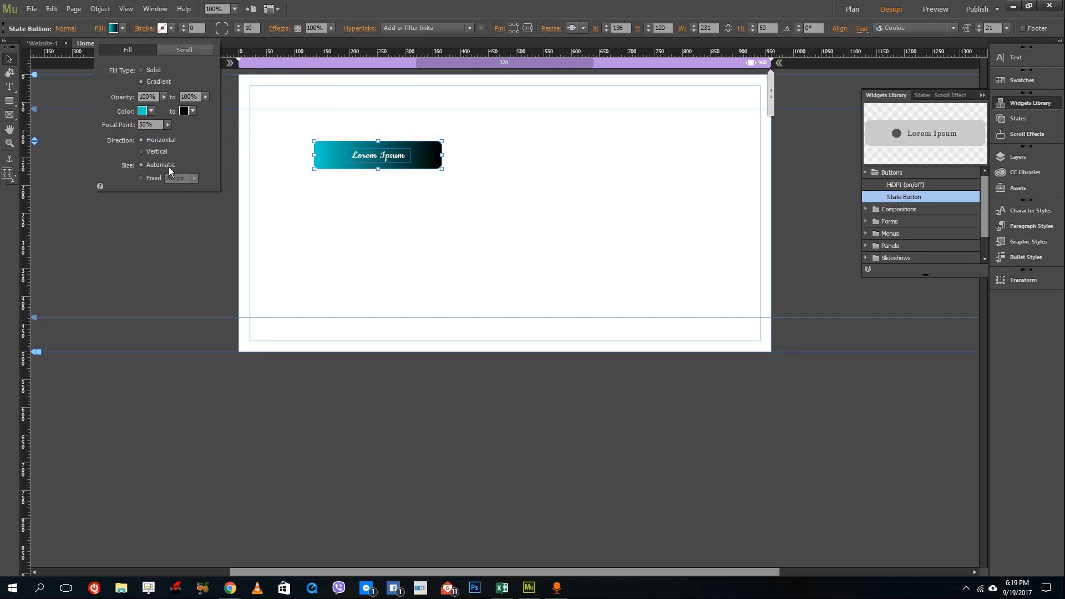
Set the gradient to run vertically from orange-red to dark red.
left_click(151, 111)
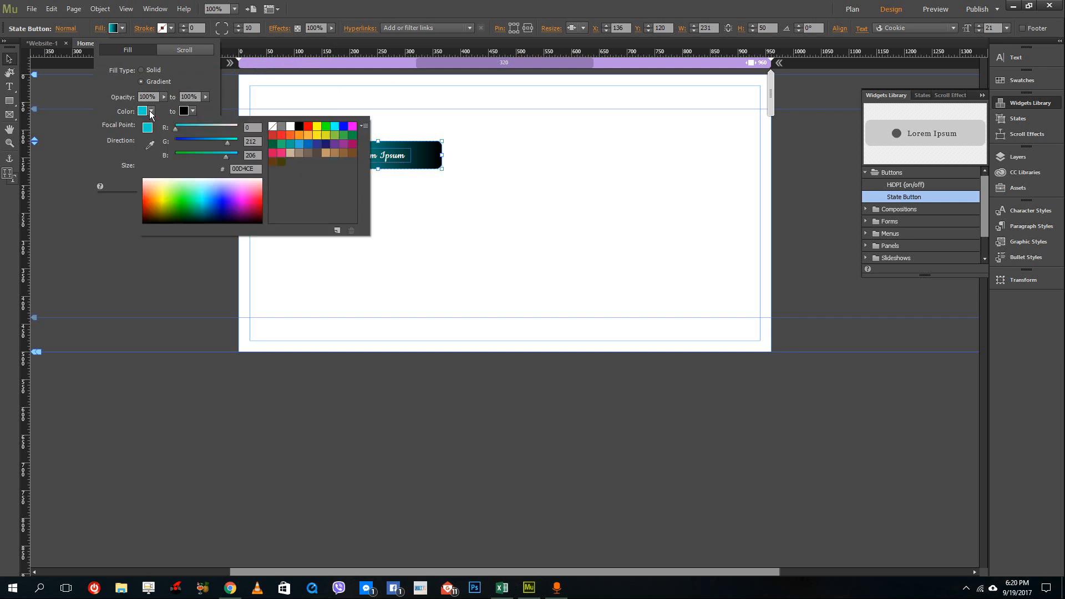
left_click(145, 194)
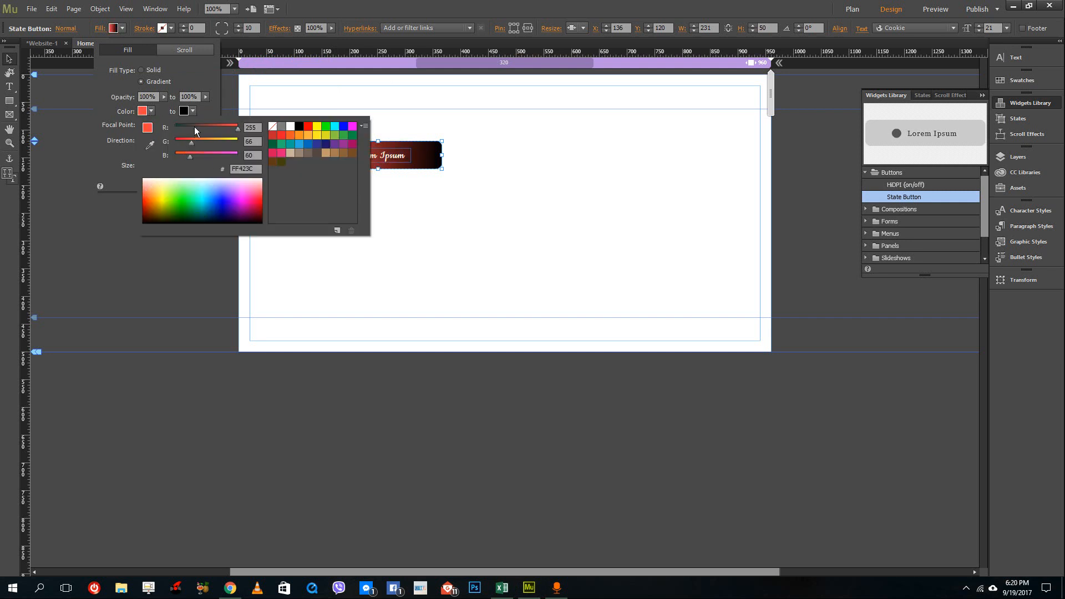
left_click(192, 111)
left_click(193, 112)
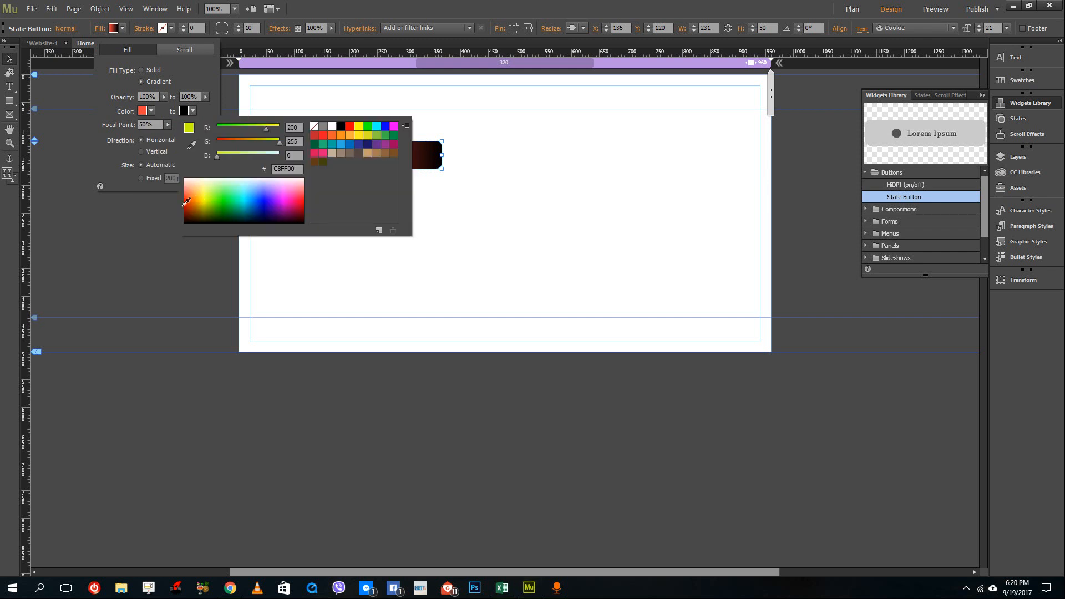
left_click(191, 202)
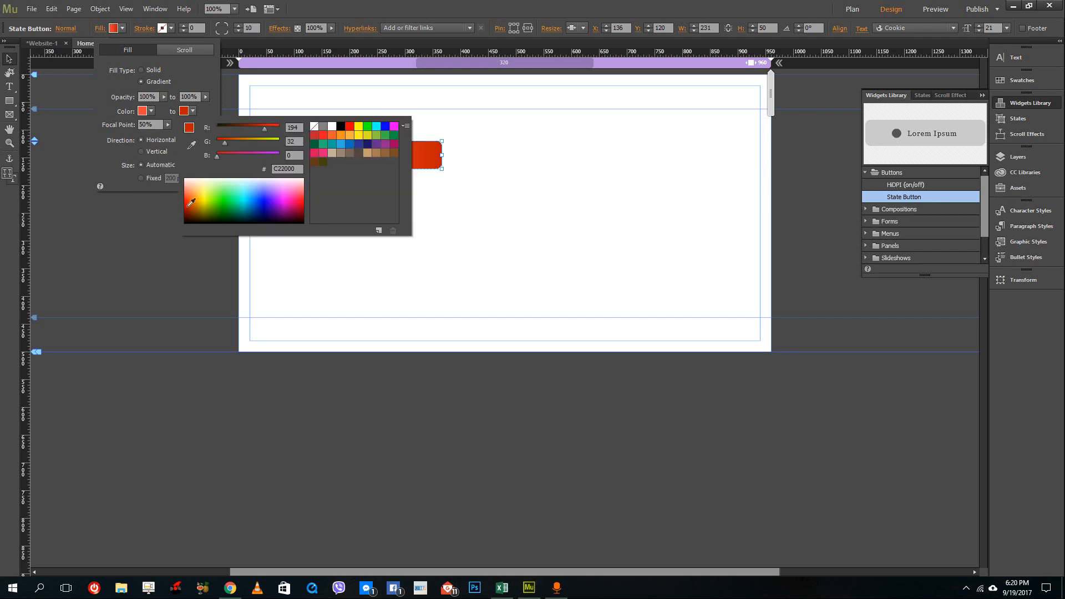
left_click(204, 111)
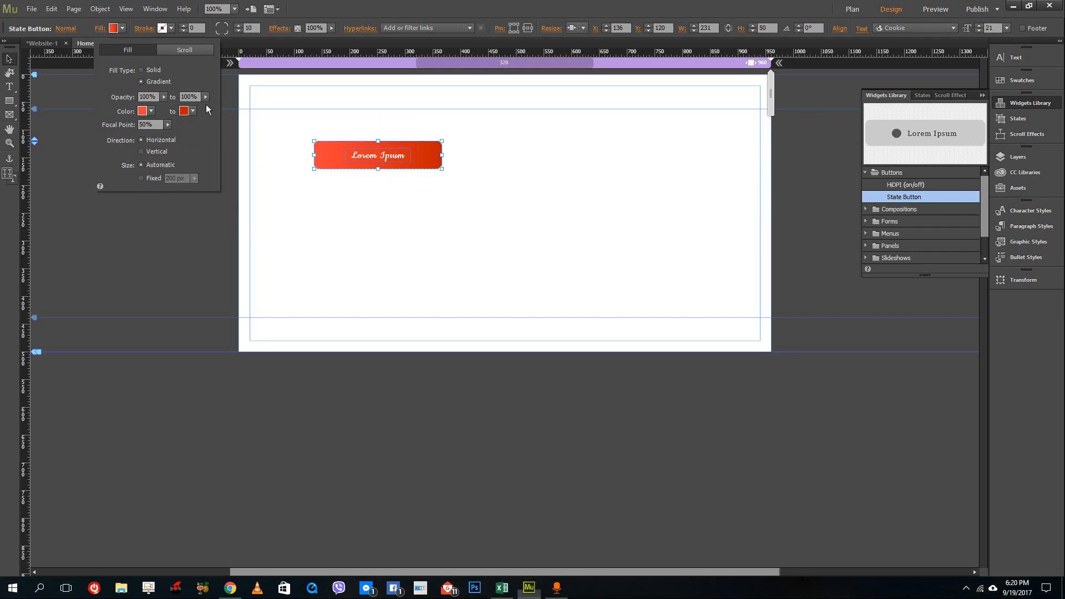
left_click(149, 149)
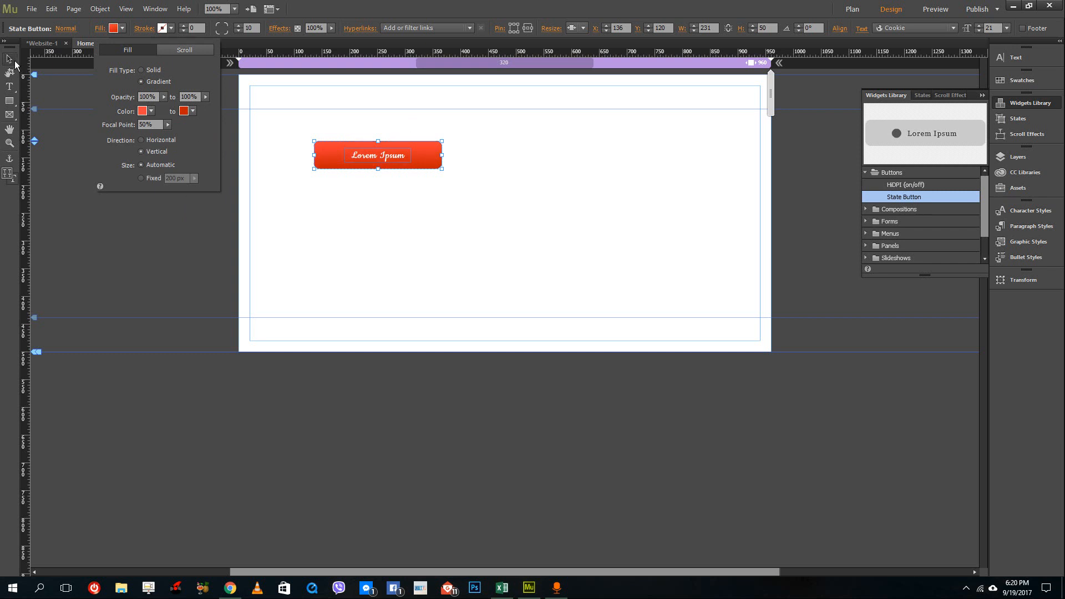
Move the button slightly up and to the left.
left_click(551, 225)
left_click_drag(427, 156, 407, 149)
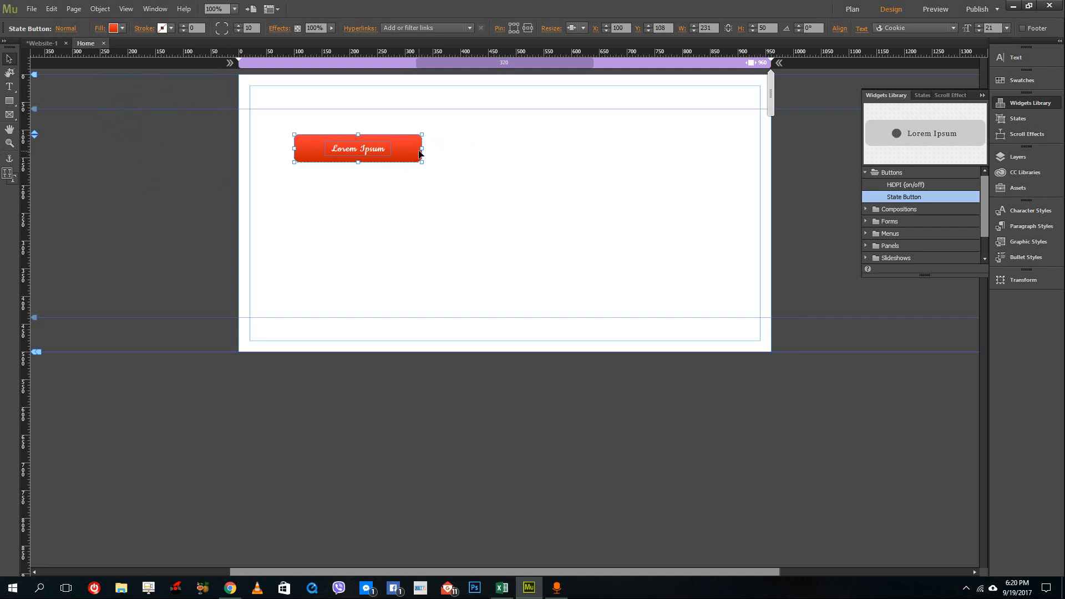
Set the button's corner radius to 25 and turn off rounding on the top-left and bottom-right corners.
left_click(239, 25)
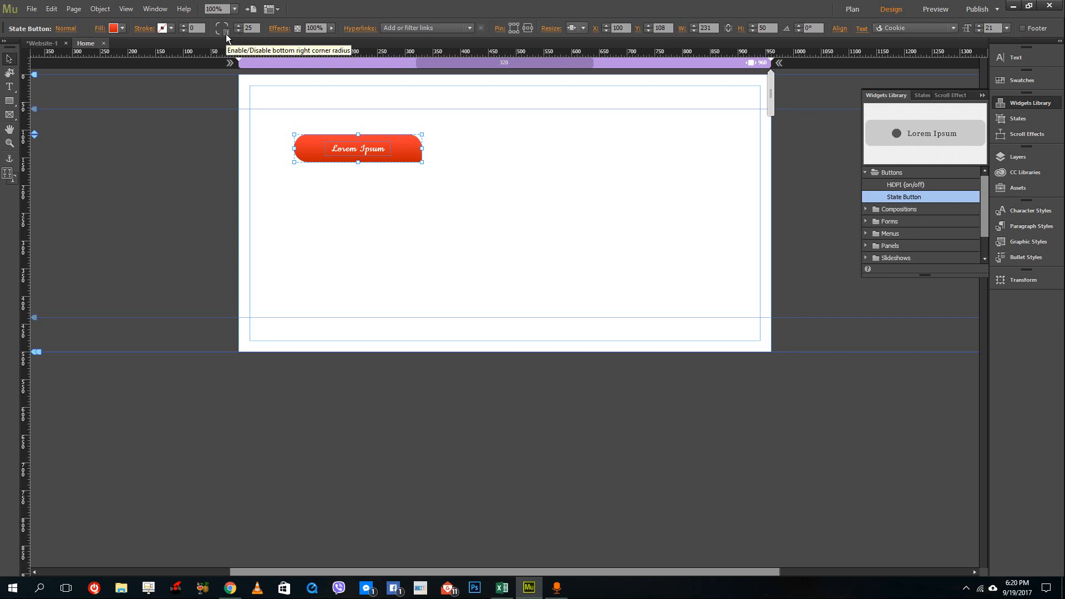
left_click(225, 34)
left_click(217, 24)
Move the button lower on the page, to about Y 177.
left_click_drag(417, 149, 379, 179)
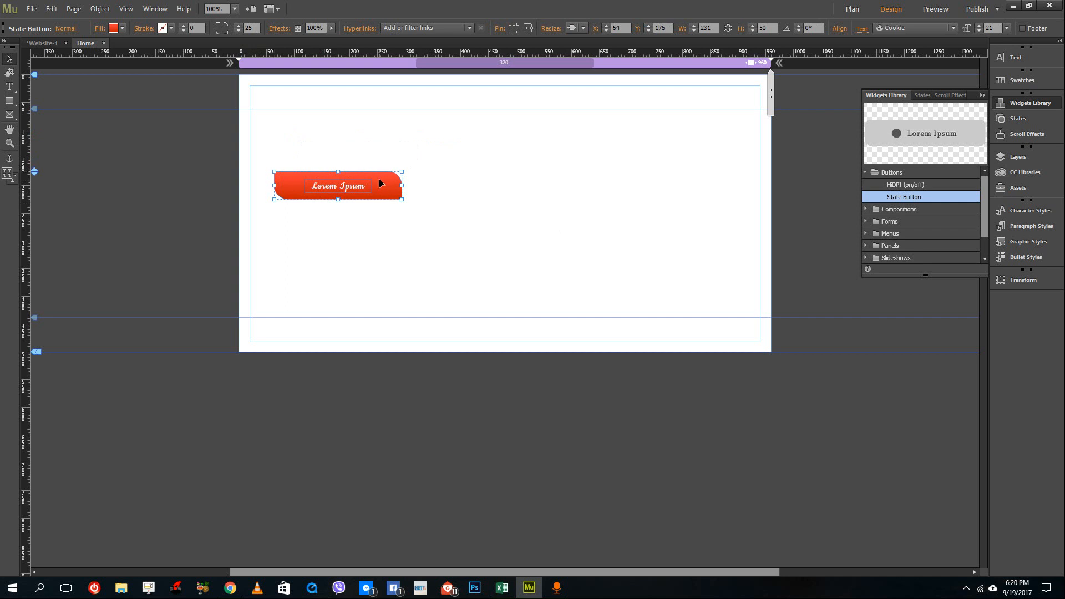
left_click_drag(388, 193, 387, 194)
Switch the button to its Rollover state for editing.
left_click(60, 28)
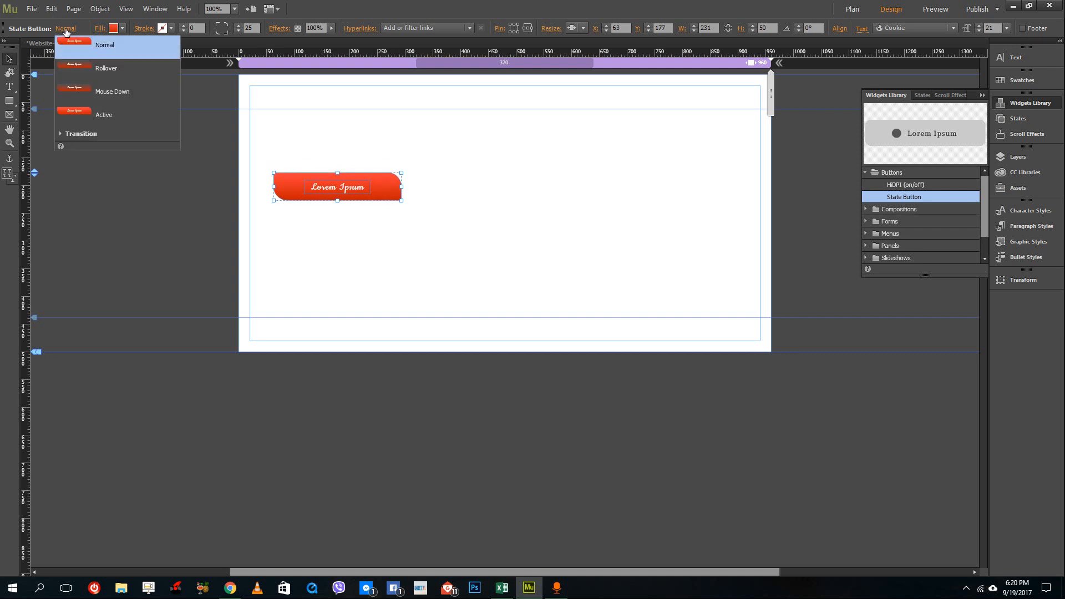
left_click(109, 69)
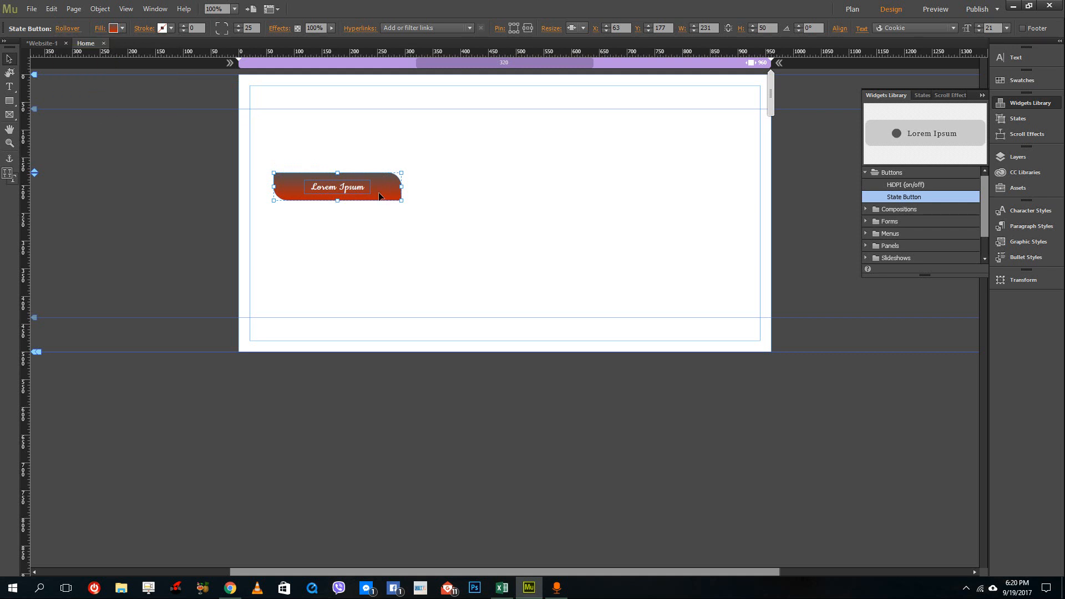
left_click(122, 28)
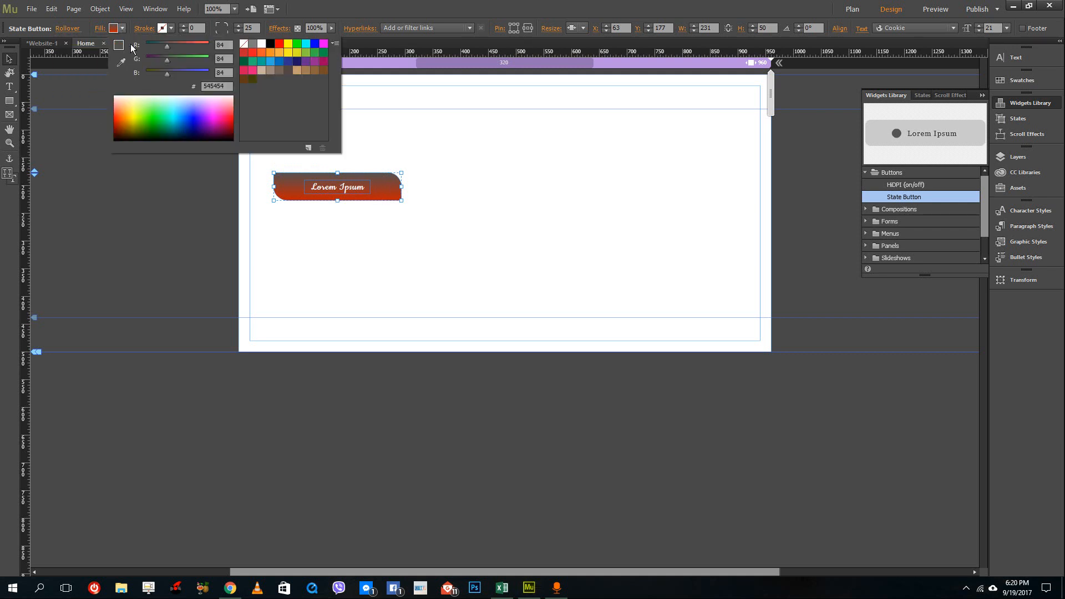
left_click(102, 33)
Give the Rollover state a vertical gradient fill in two shades of green.
left_click(100, 28)
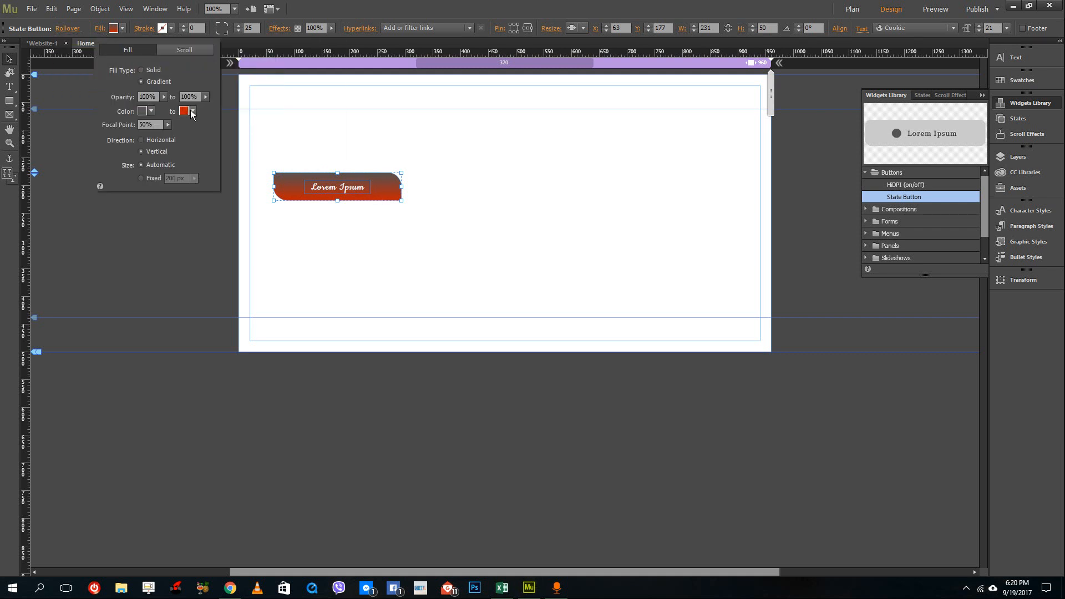
left_click(150, 112)
left_click(179, 207)
left_click(190, 111)
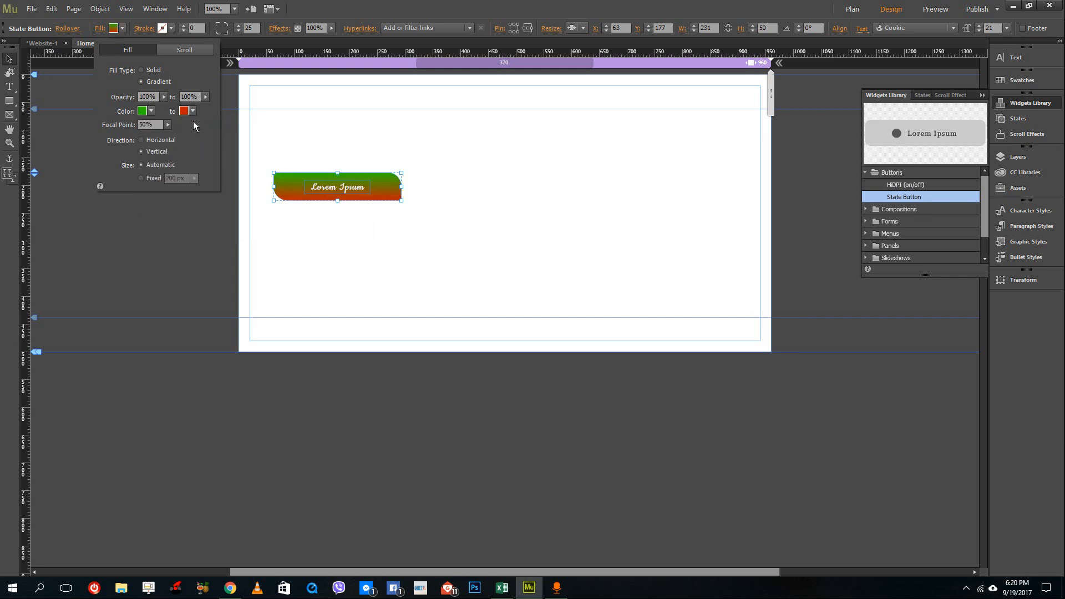
left_click(215, 203)
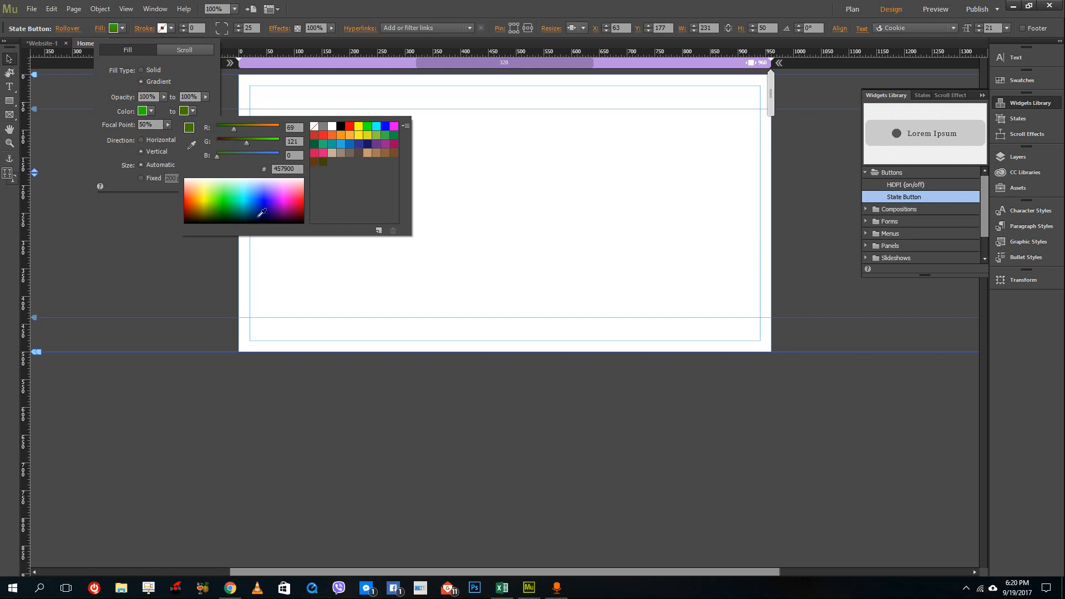
Switch to the Mouse Down state and give it a gradient fill in two shades of blue.
left_click(67, 28)
left_click(101, 94)
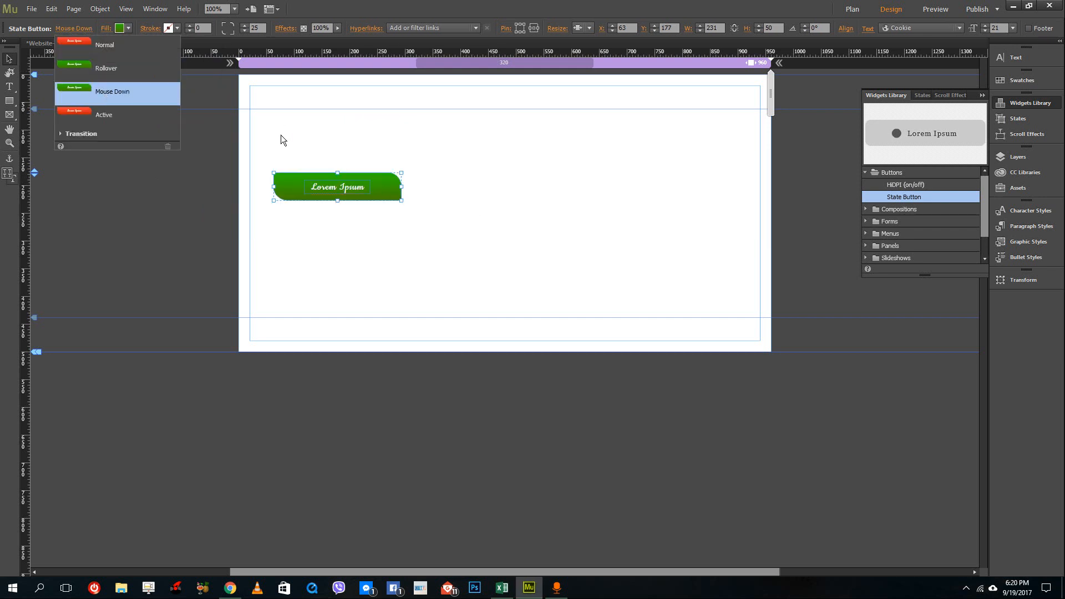
left_click(128, 28)
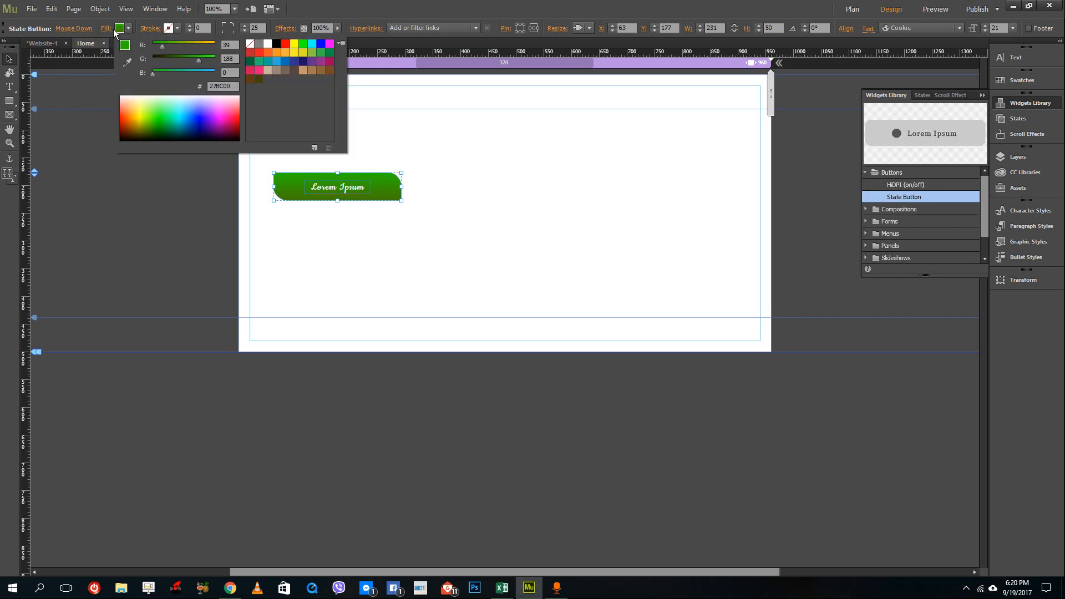
left_click(82, 26)
left_click(121, 31)
left_click(197, 123)
left_click(117, 29)
left_click(107, 28)
left_click(199, 111)
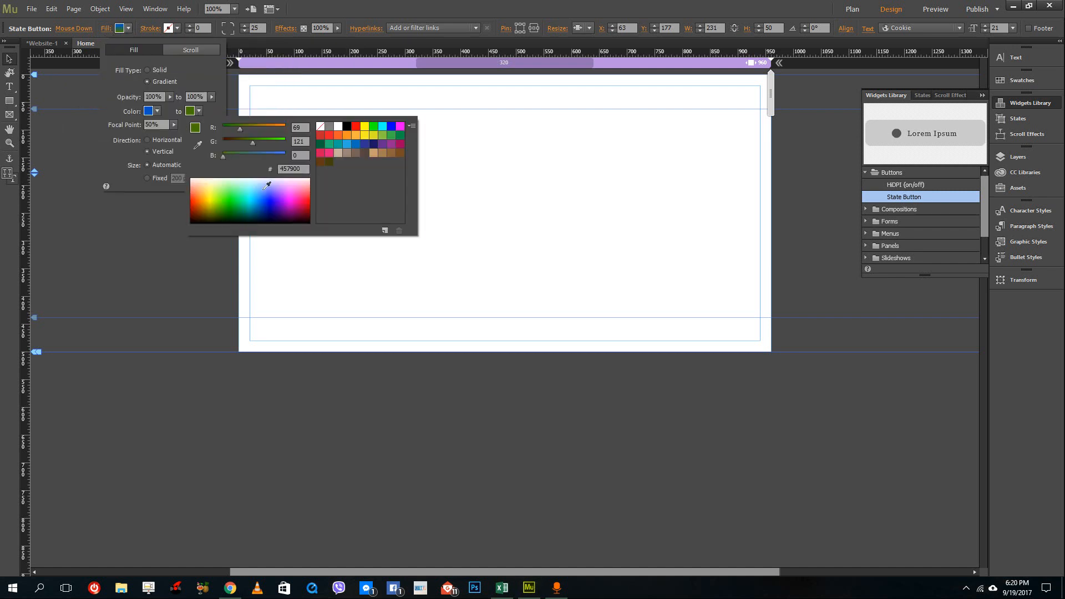
left_click(265, 206)
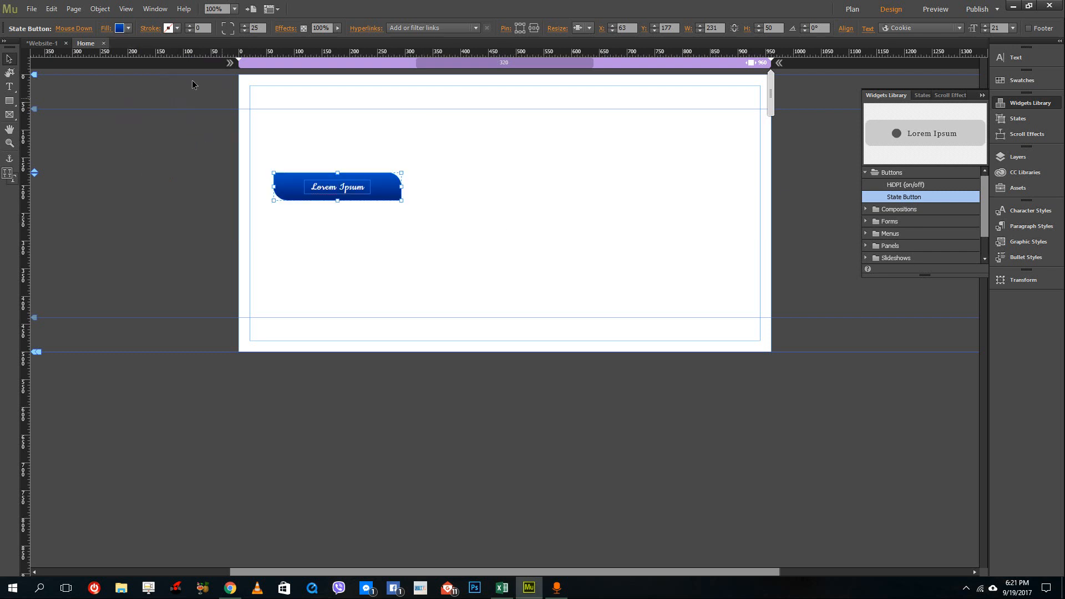
Switch to the Normal state and set its gradient fill to two shades of yellow.
left_click(103, 28)
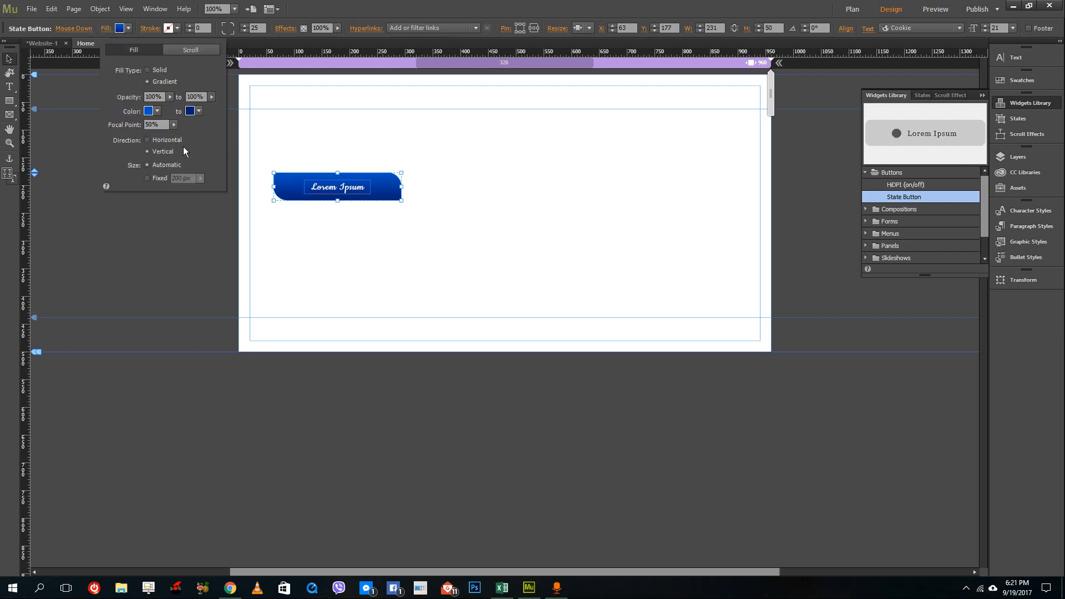
left_click(74, 28)
left_click(108, 116)
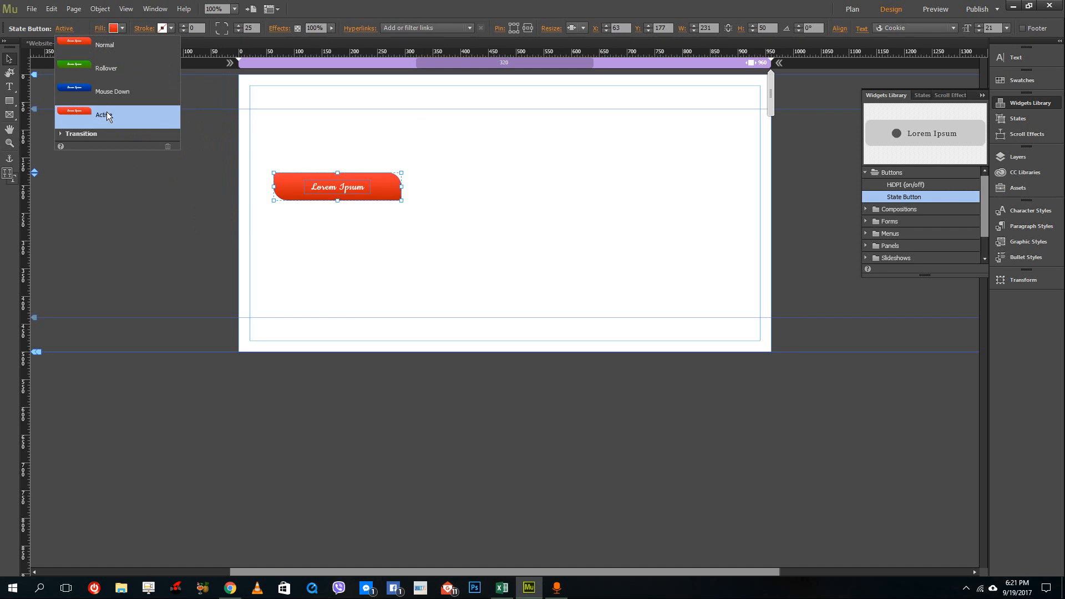
left_click(425, 199)
left_click(371, 185)
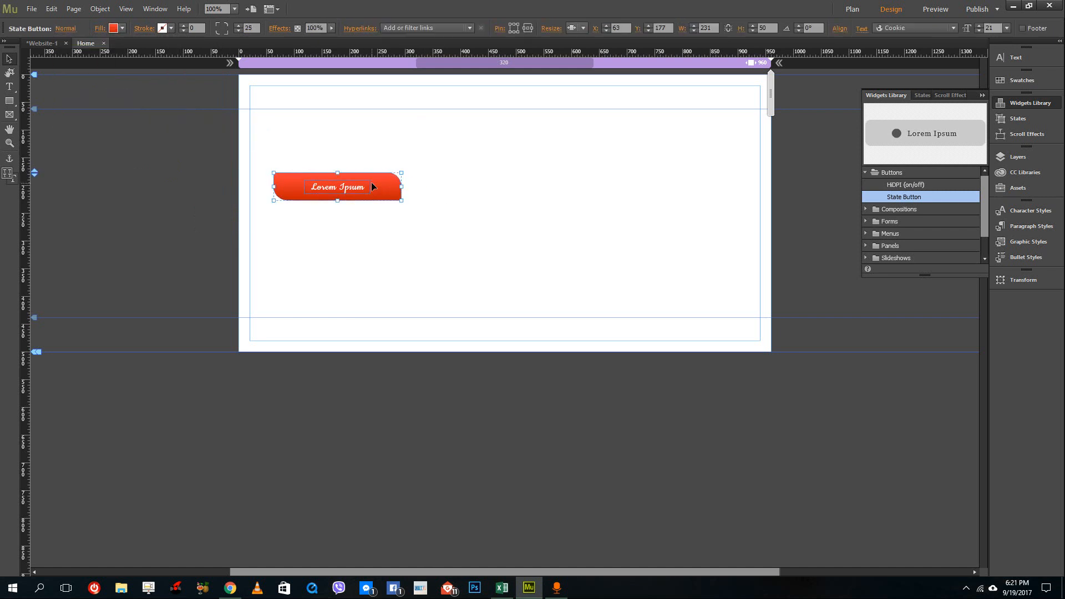
left_click(122, 28)
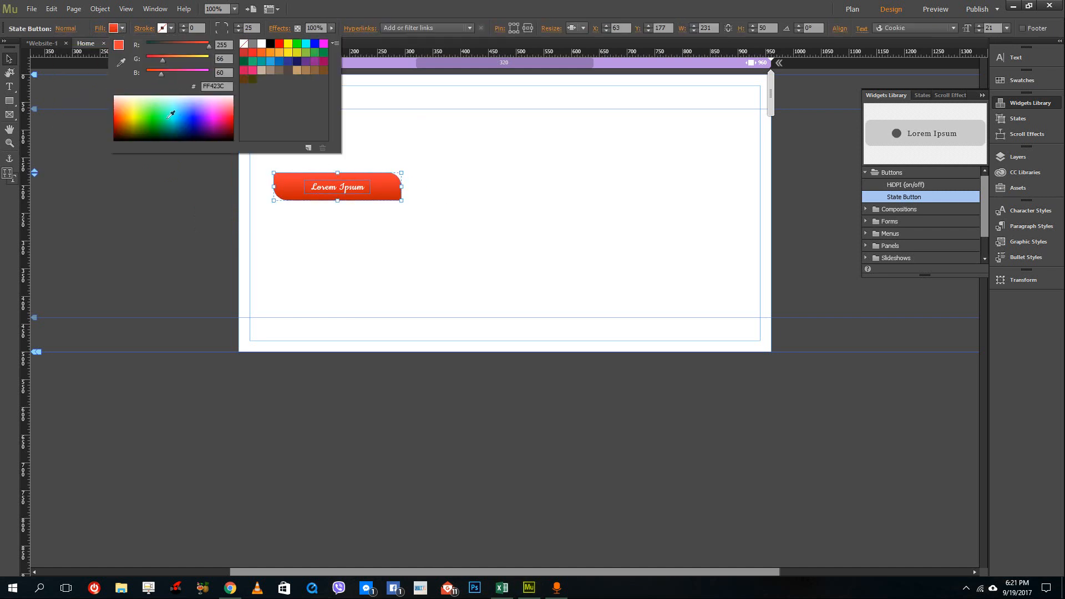
left_click(135, 108)
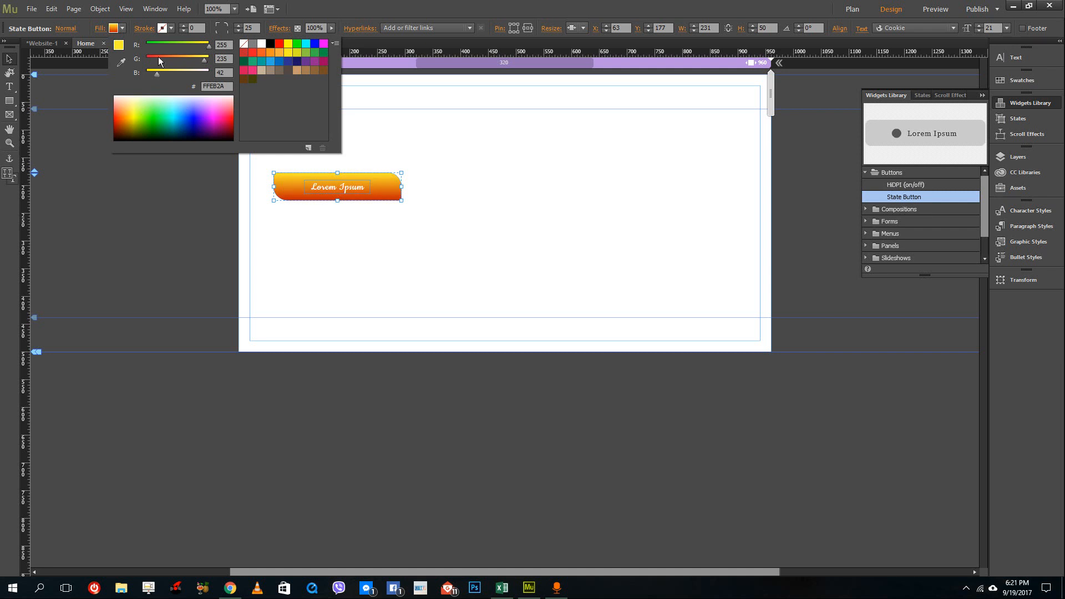
left_click(100, 29)
left_click(101, 28)
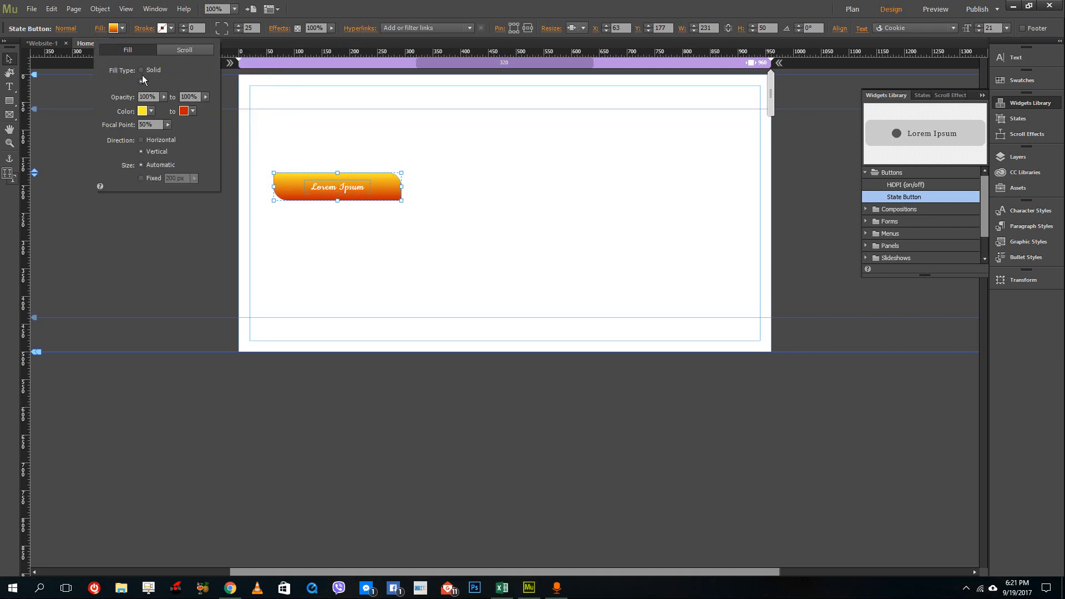
left_click(183, 111)
left_click(205, 201)
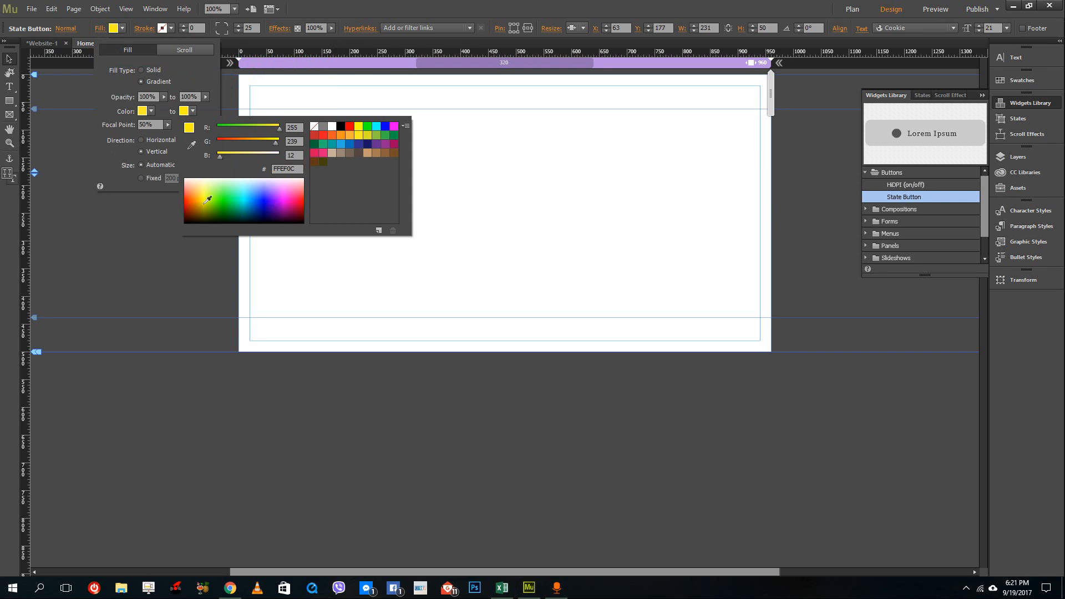
left_click(466, 201)
left_click(407, 229)
Select the 'Lorem Ipsum' label text in the Normal state and change its colour to a dark colour.
left_click(338, 188)
double_click(336, 187)
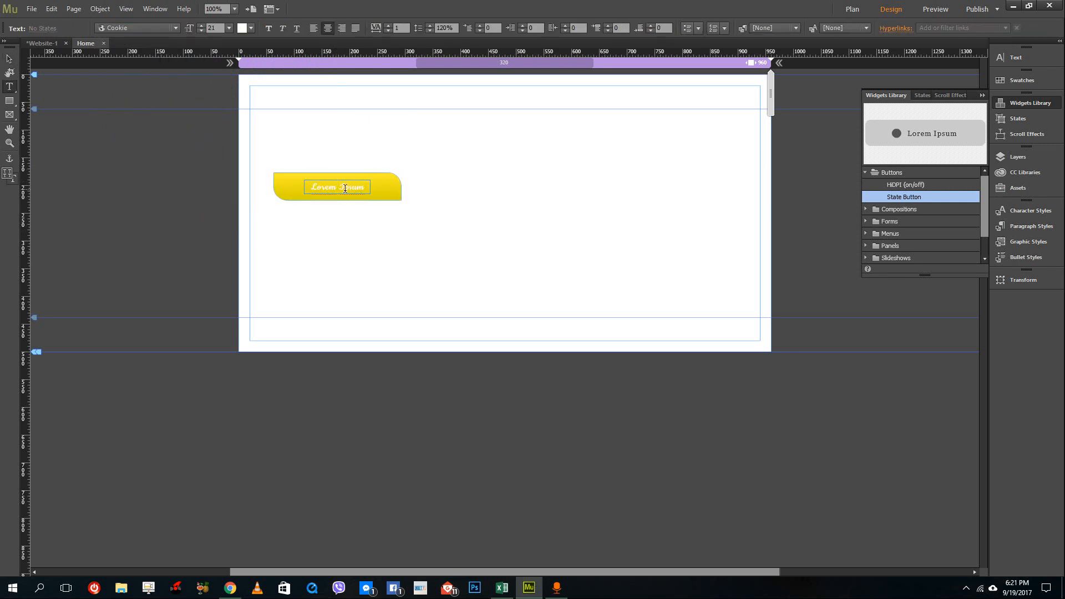
left_click(10, 59)
left_click(433, 172)
left_click(358, 188)
left_click(350, 191)
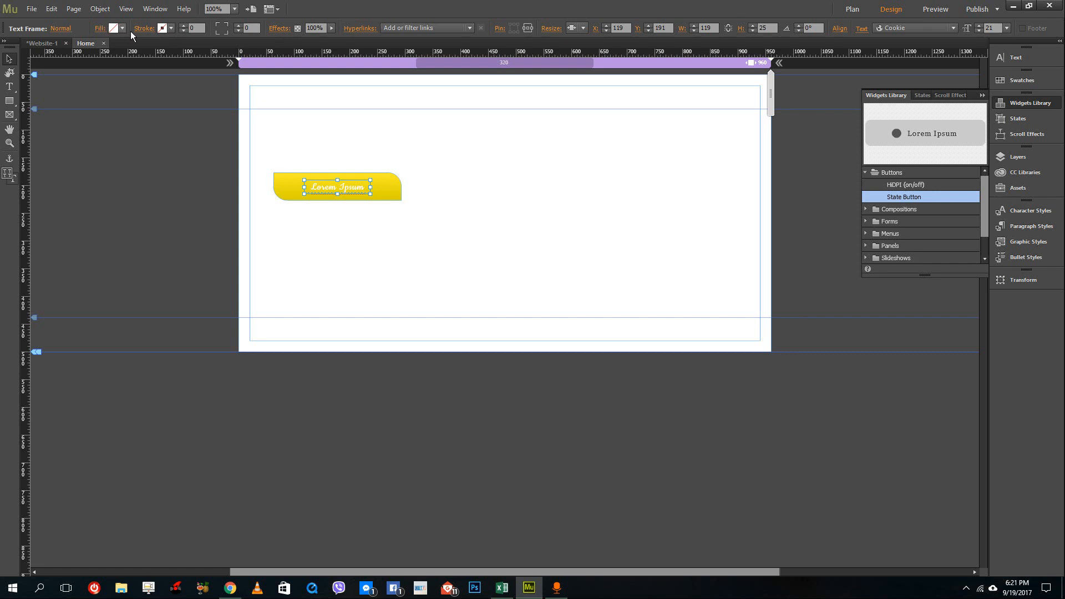
double_click(346, 187)
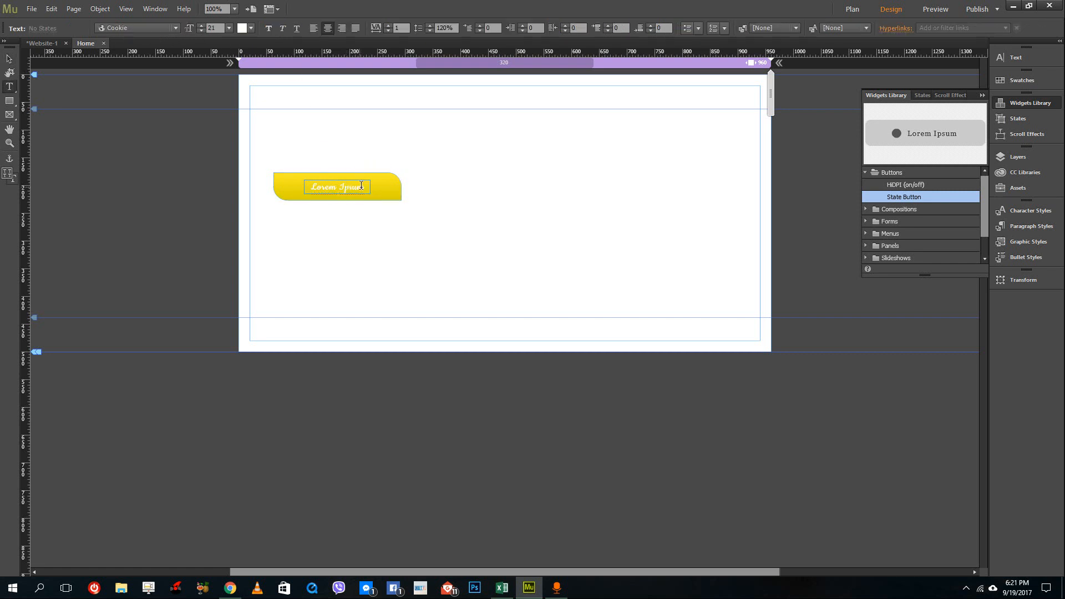
left_click_drag(362, 187, 311, 188)
left_click(244, 29)
left_click(280, 130)
key("Escape")
left_click(372, 110)
left_click(381, 196)
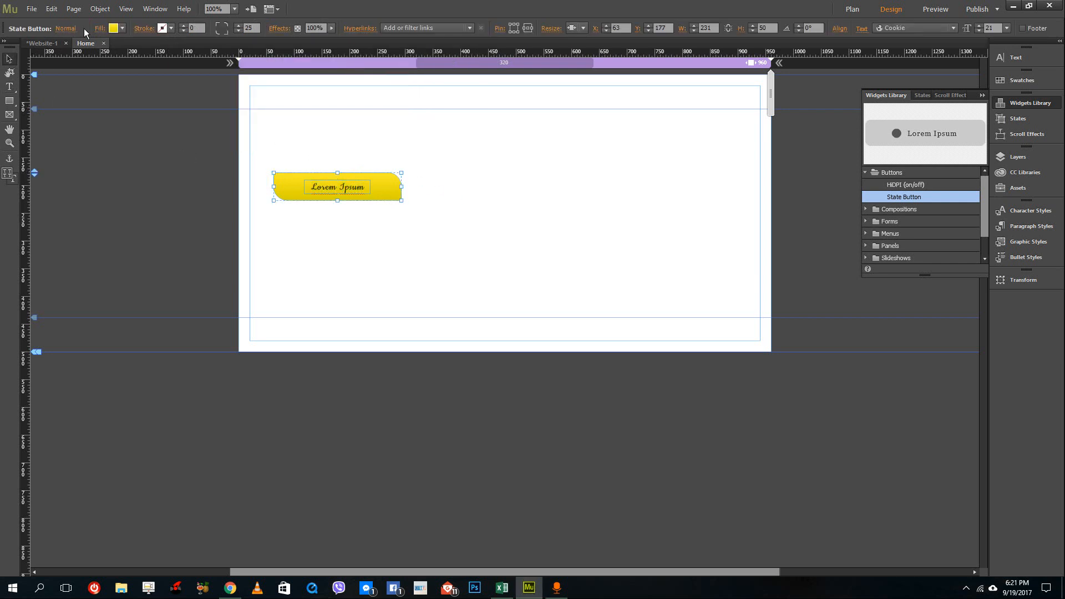
Turn on the Fade transition for the button states with a 0.5 s duration and Ease In/Out speed.
left_click(66, 29)
left_click(82, 133)
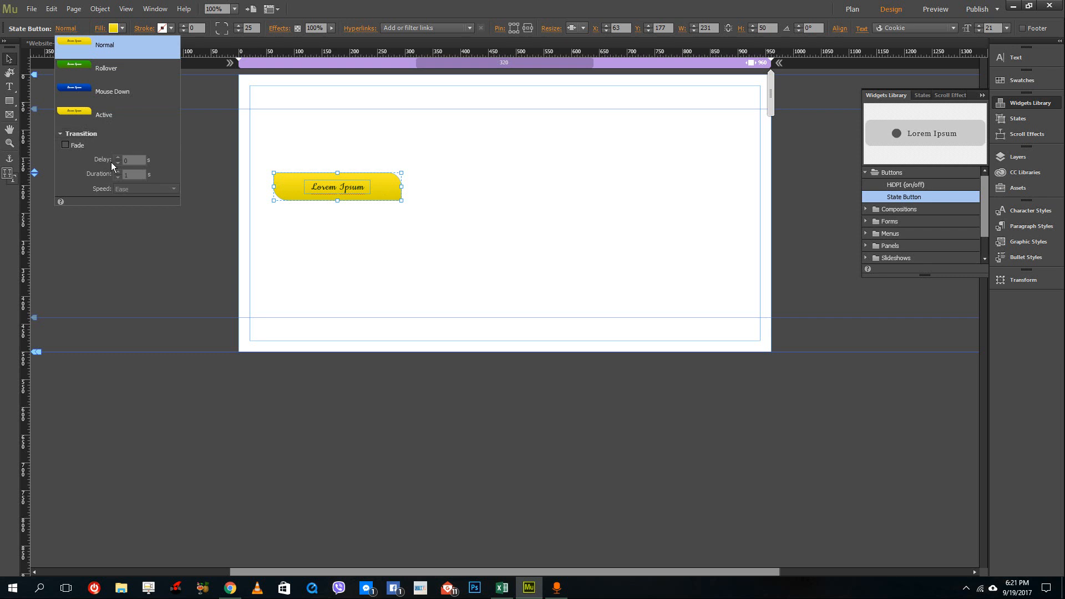
left_click(72, 146)
double_click(128, 175)
type("0.5")
left_click(148, 187)
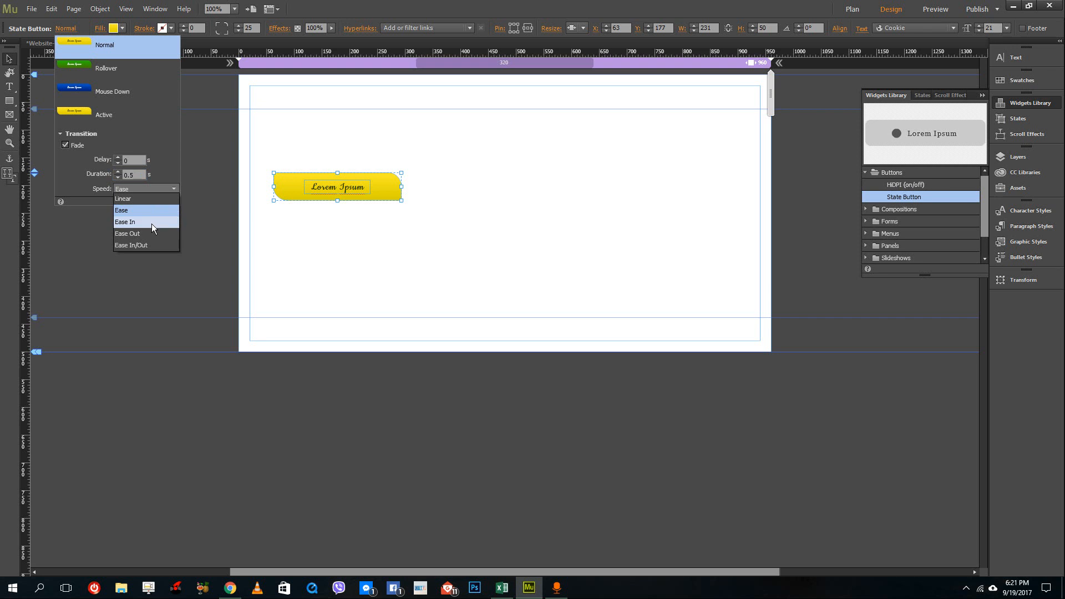
left_click(153, 245)
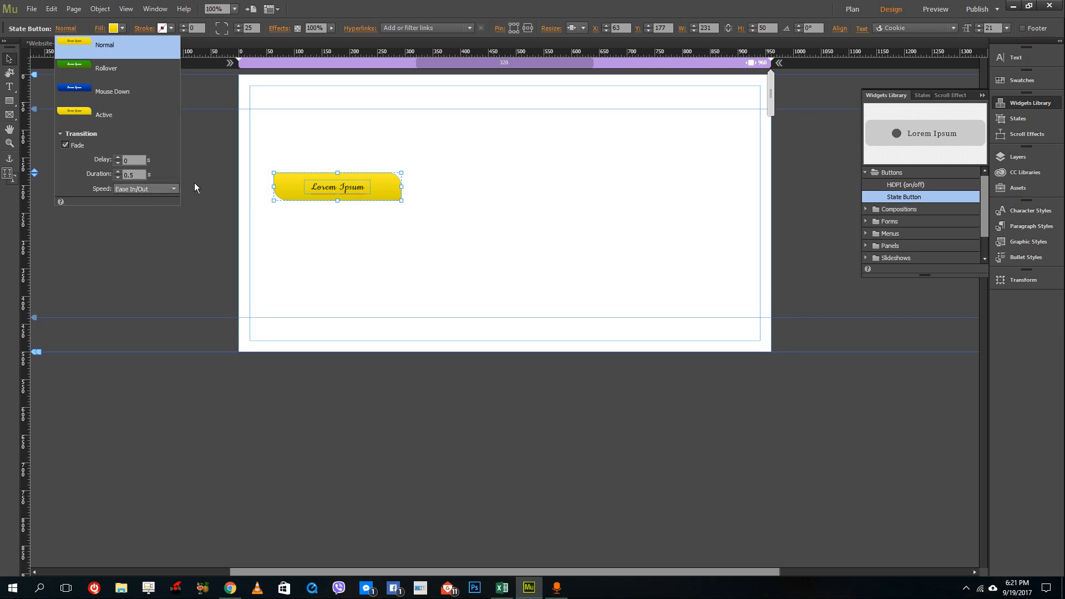
left_click(141, 188)
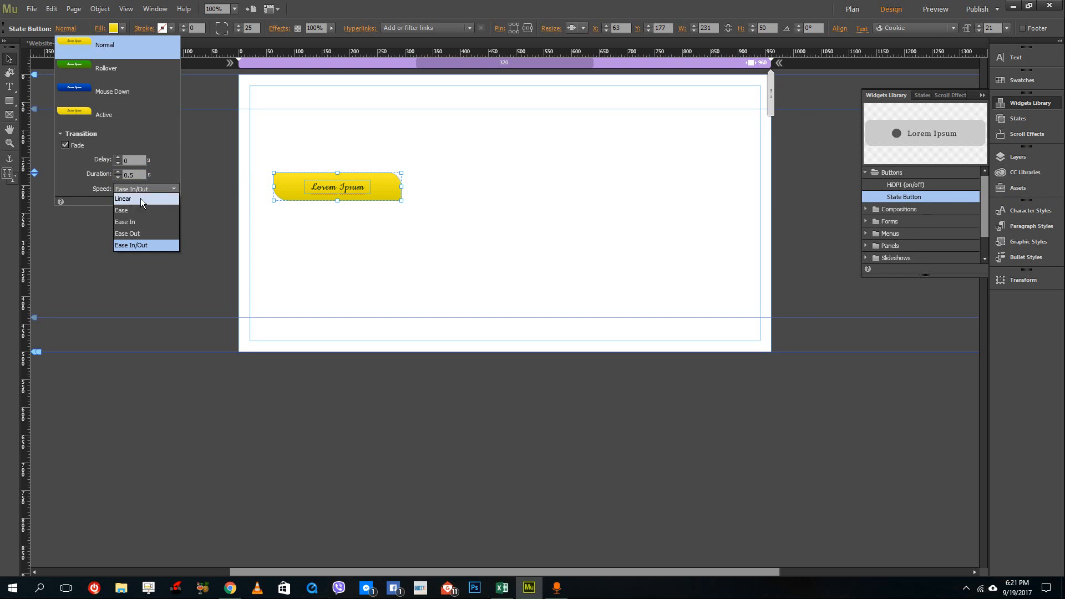
left_click(56, 146)
left_click(66, 145)
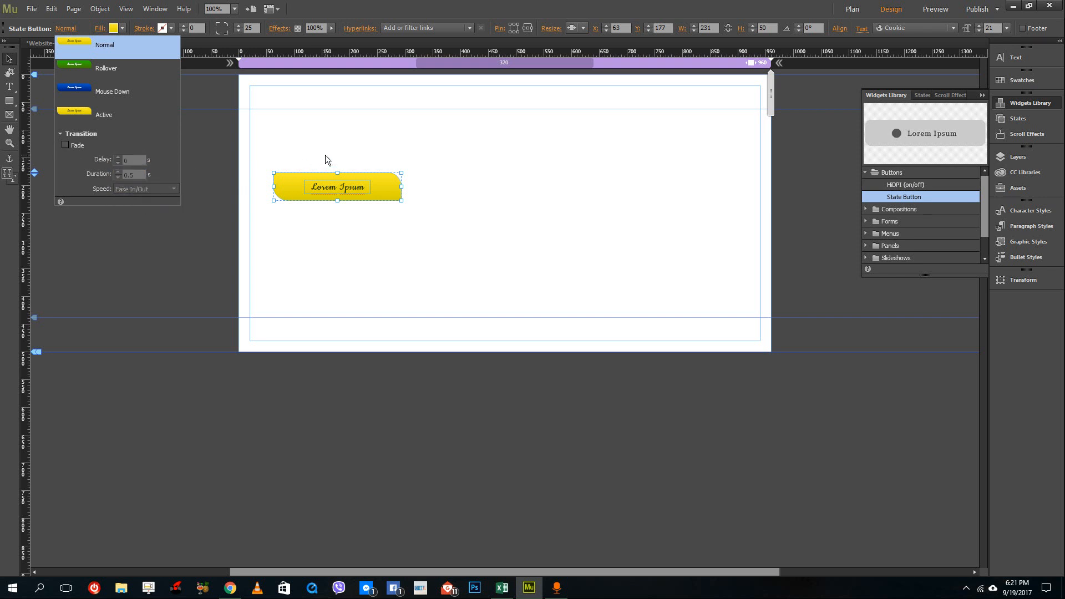
Preview the page in the browser to check the button, then close the browser.
left_click(31, 8)
left_click(87, 196)
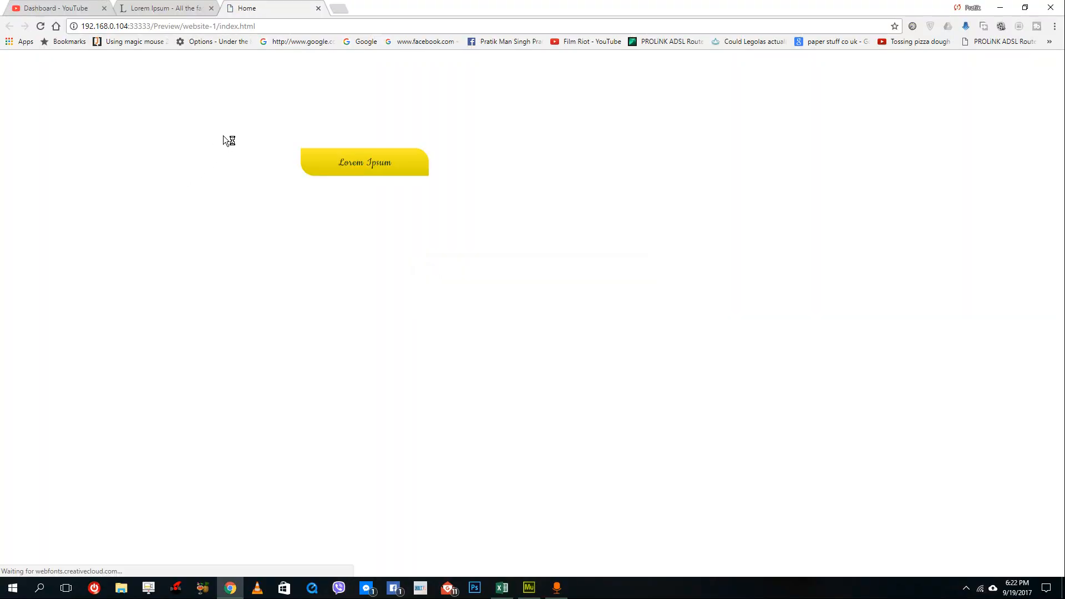
left_click(211, 8)
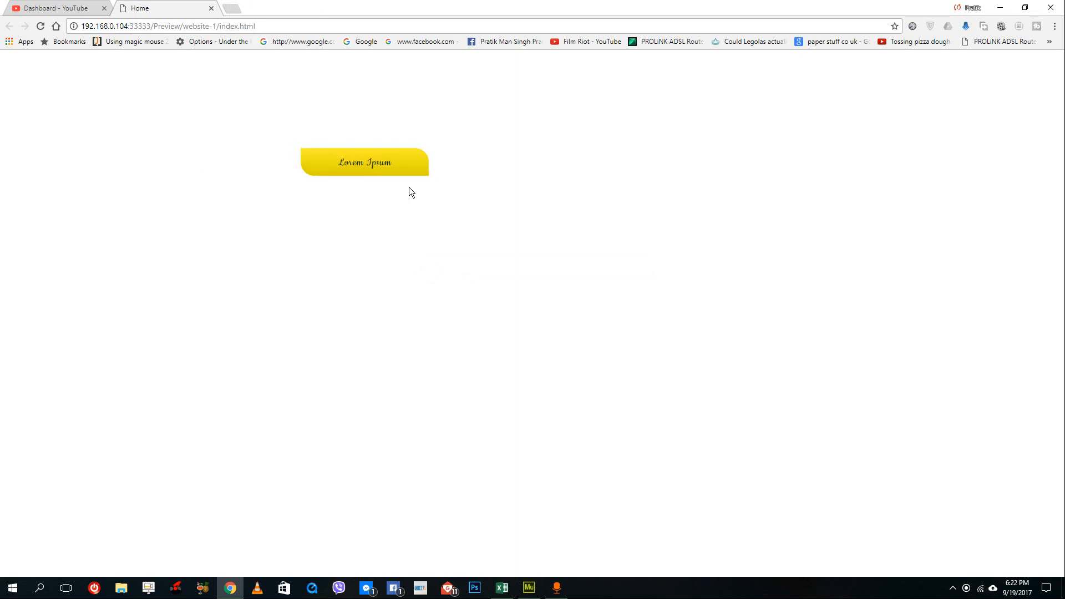
triple_click(406, 165)
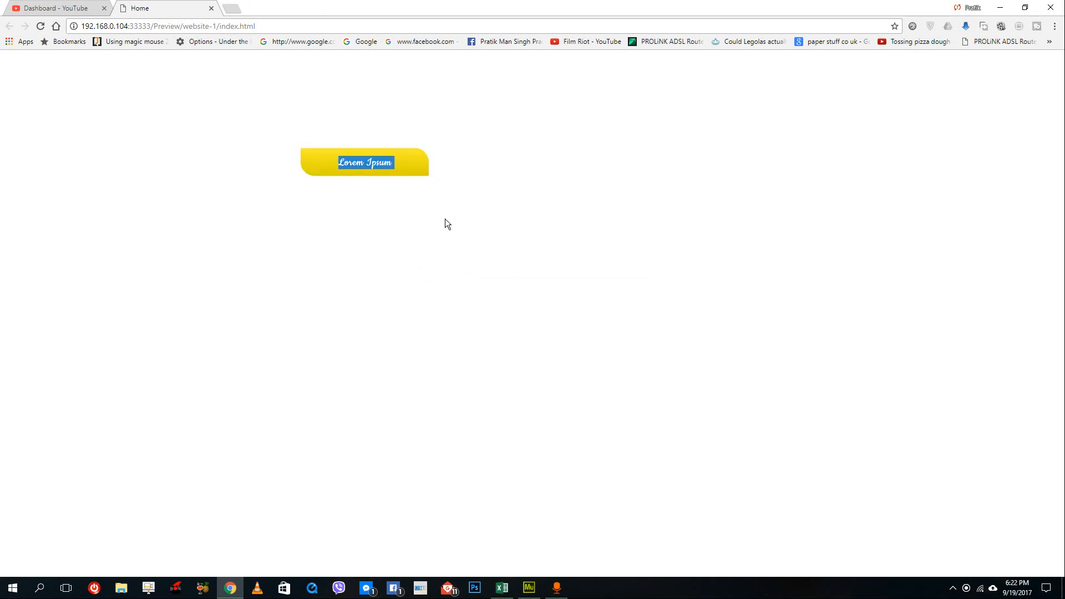
left_click(104, 8)
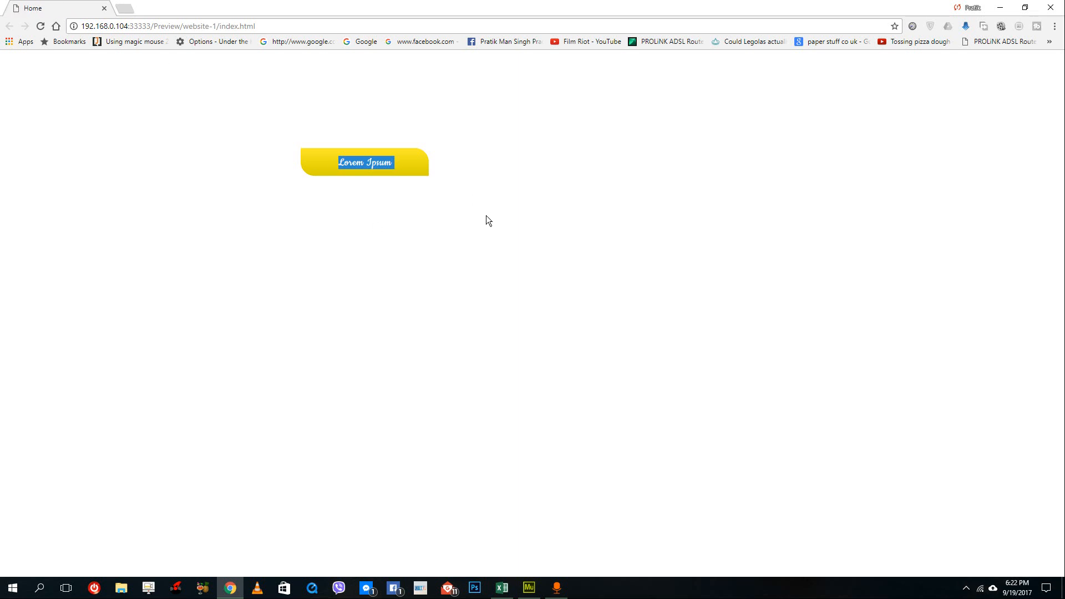
left_click(1049, 8)
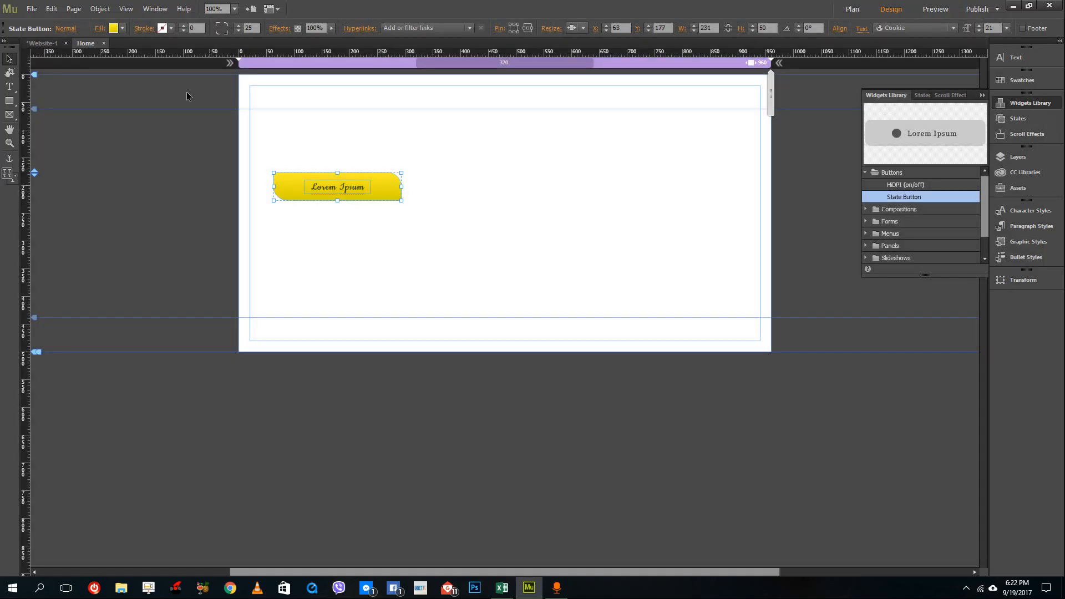
Enable the Fade transition and preview the page in the browser to test the rollover and mouse-down states.
left_click(65, 29)
left_click(64, 145)
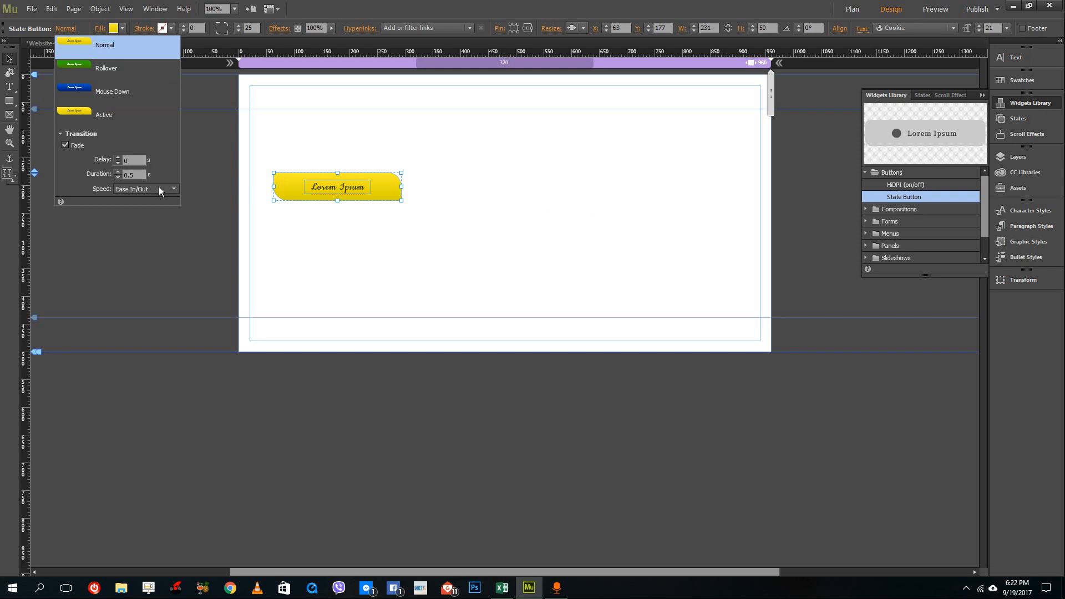
left_click(32, 9)
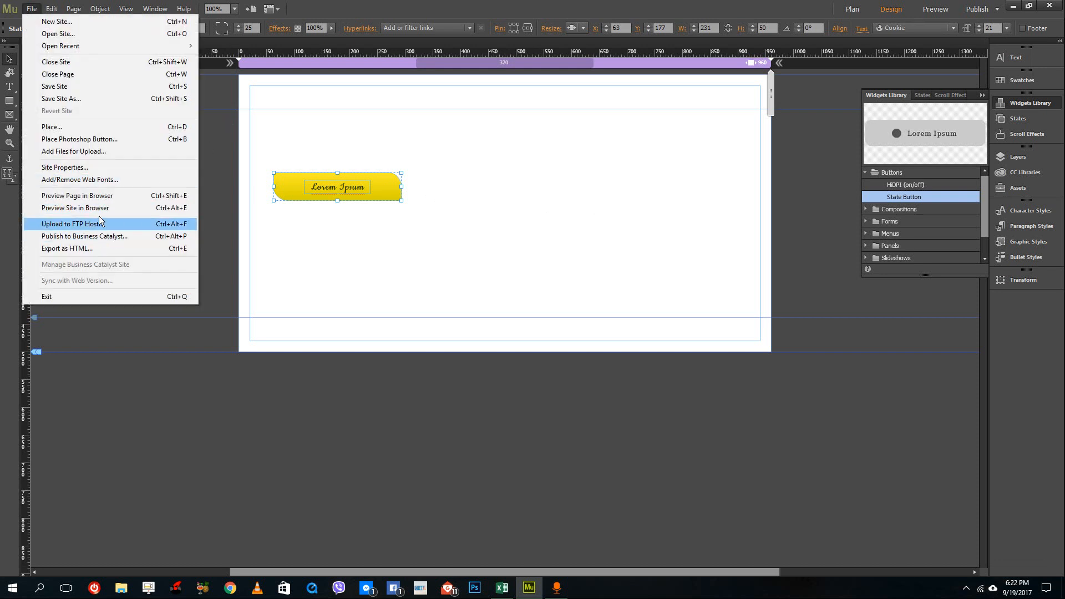
left_click(100, 197)
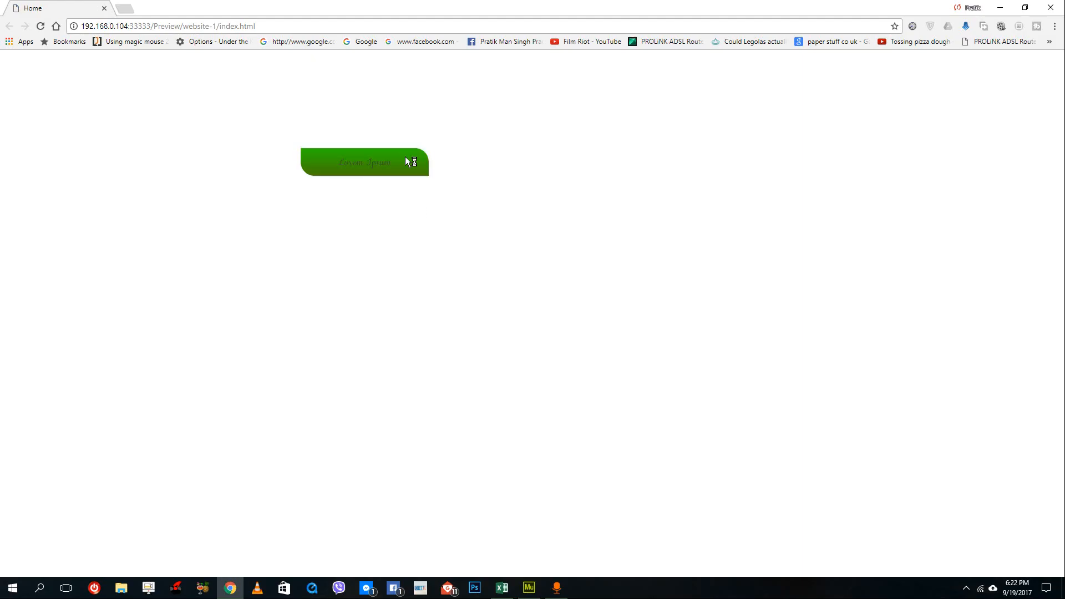
left_click(406, 171)
left_click(416, 167)
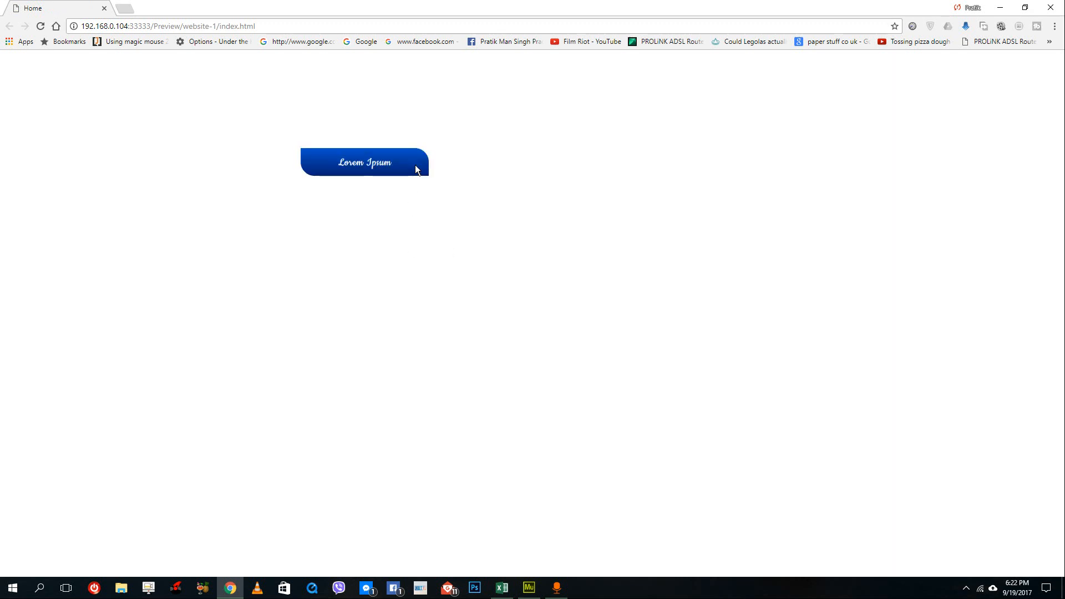
left_click(1061, 4)
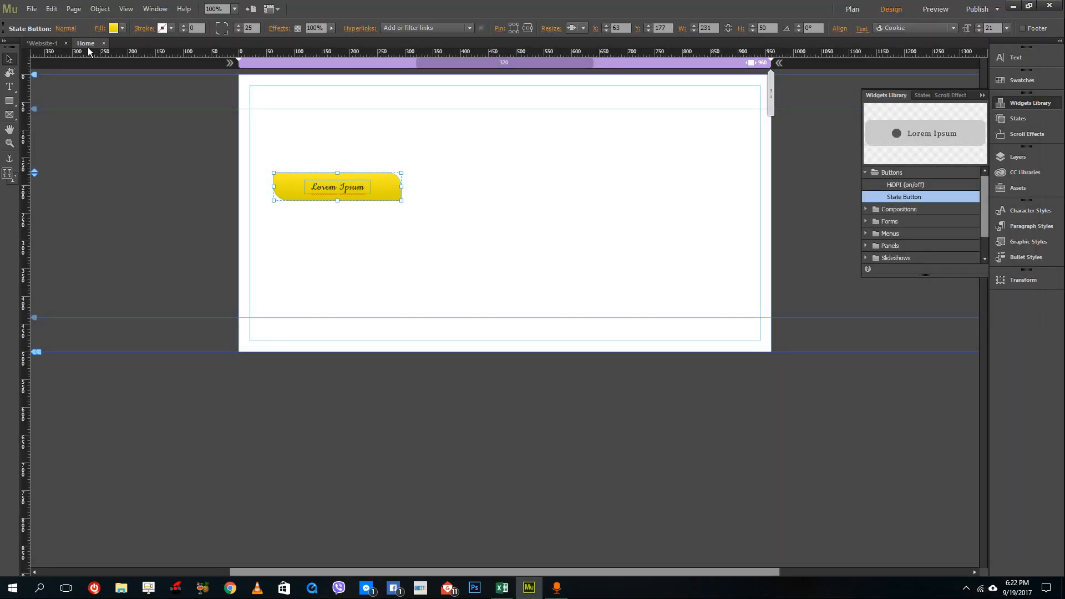
Move the button up and to the right, to about X 90, Y 161.
left_click(69, 29)
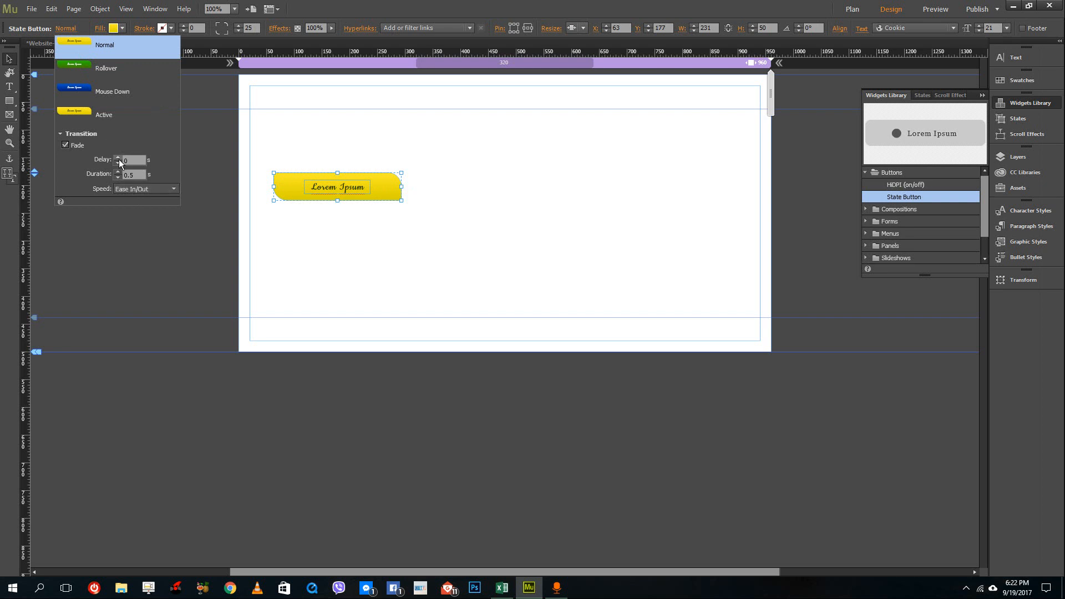
left_click(438, 161)
left_click_drag(389, 188, 404, 180)
left_click(445, 205)
left_click(402, 166)
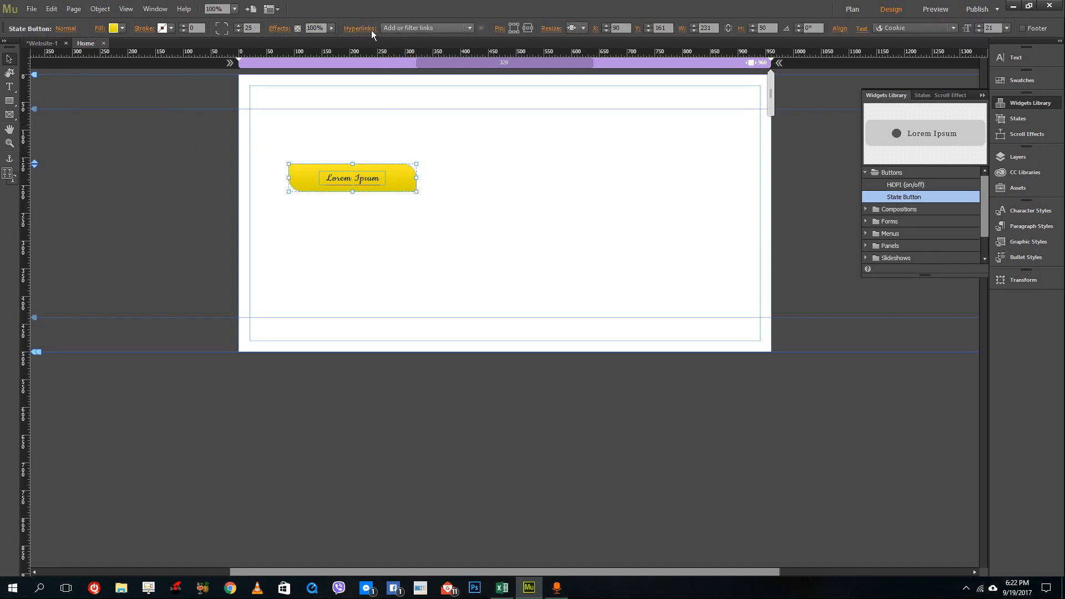
Link the selected state button to the Home page.
left_click(448, 28)
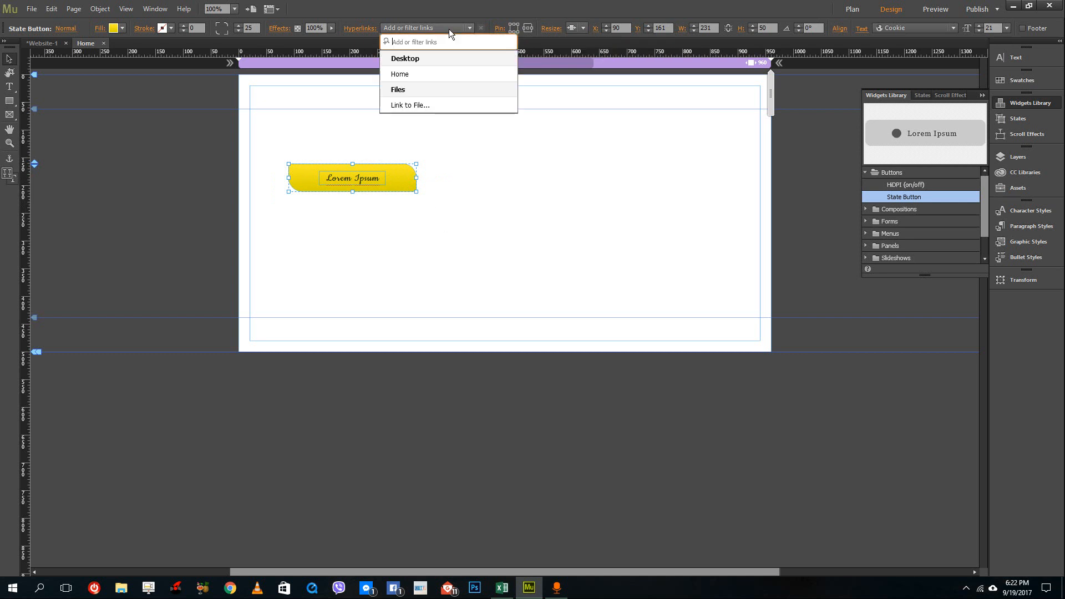
left_click(400, 76)
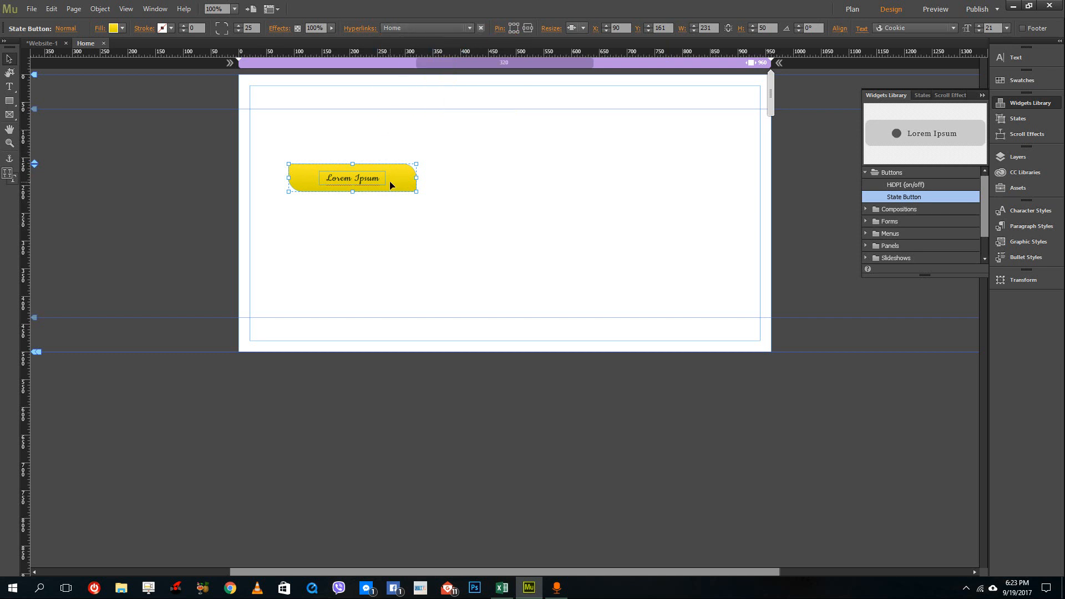
Preview the whole site in the browser, then close the browser.
left_click(32, 10)
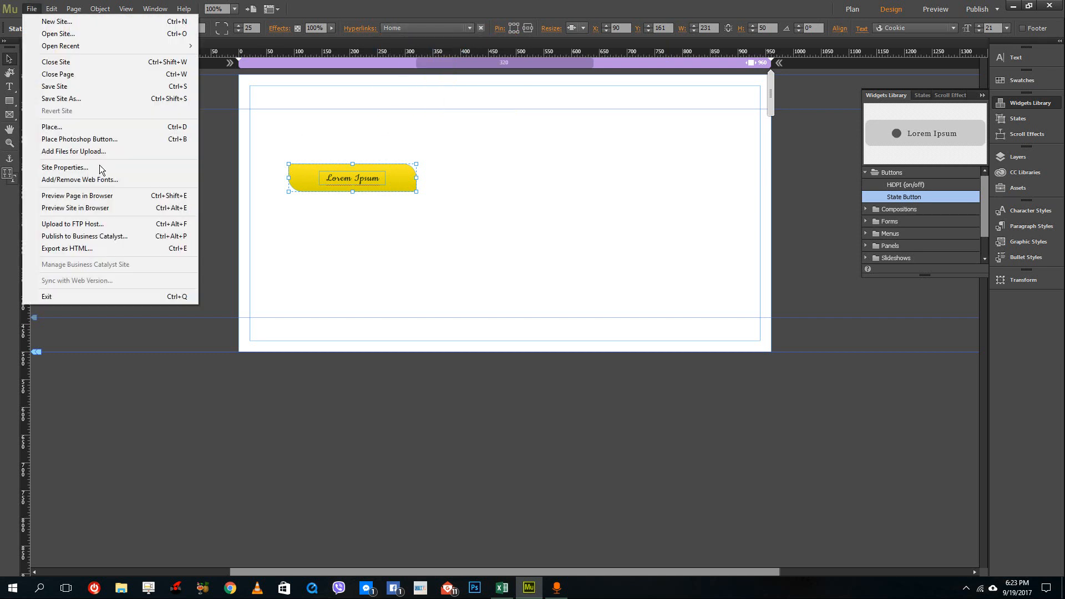
left_click(84, 199)
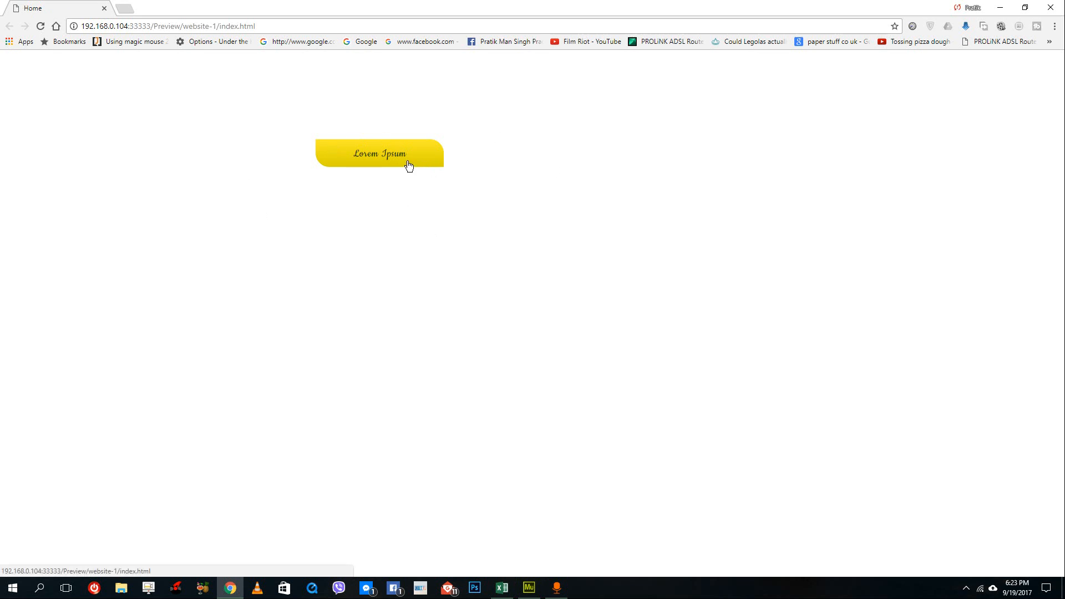
left_click(1050, 8)
Add a new page beside Home in the site plan and name it About.
left_click(44, 44)
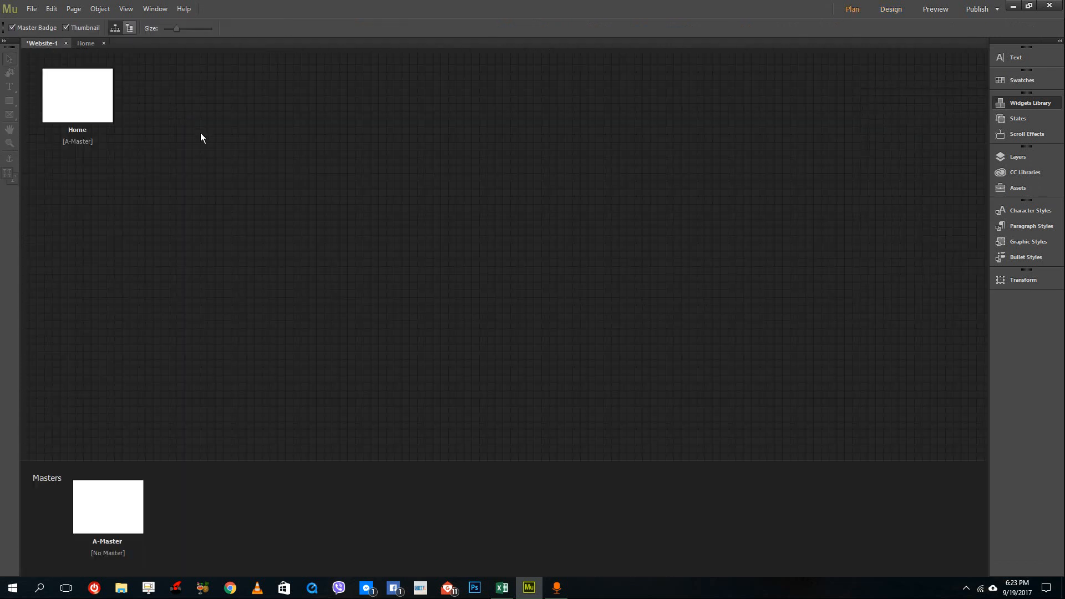
left_click(127, 95)
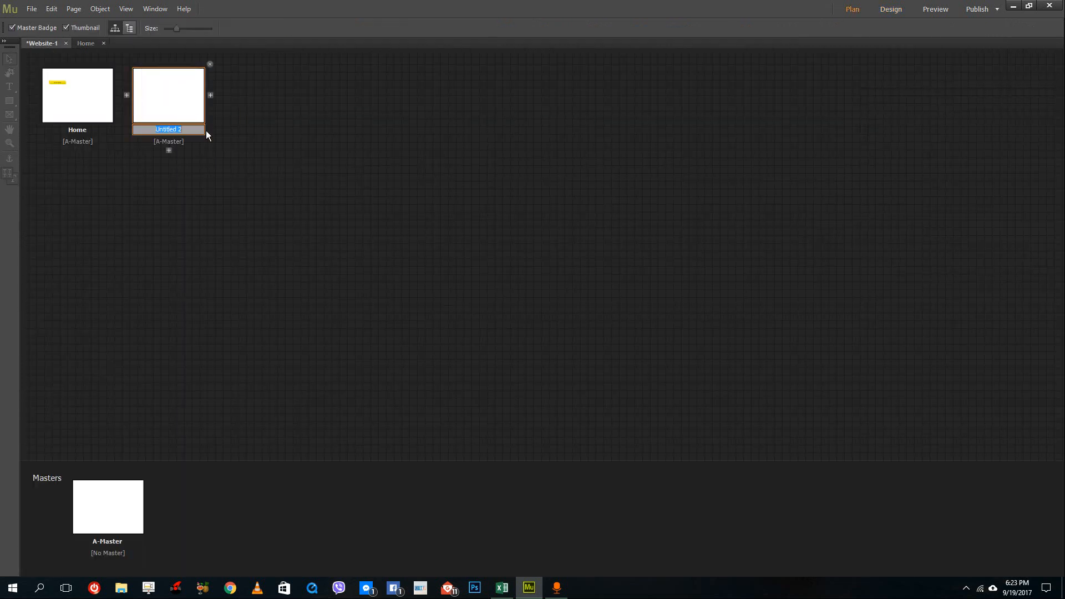
type("About")
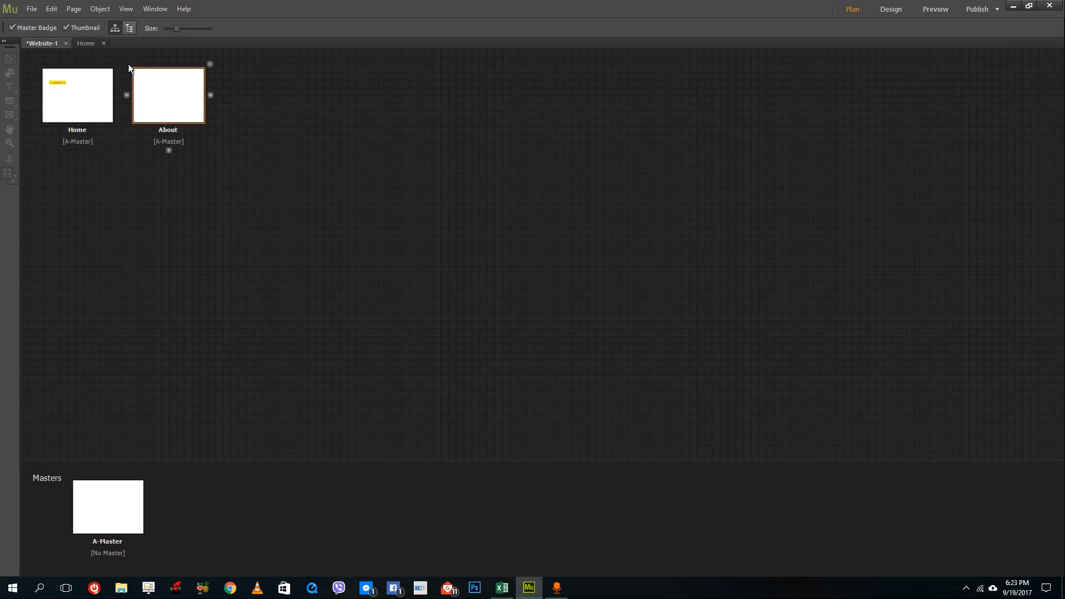
On the Home page, paste a copy of the button and place it beside the original at about X 321, Y 161.
left_click(85, 43)
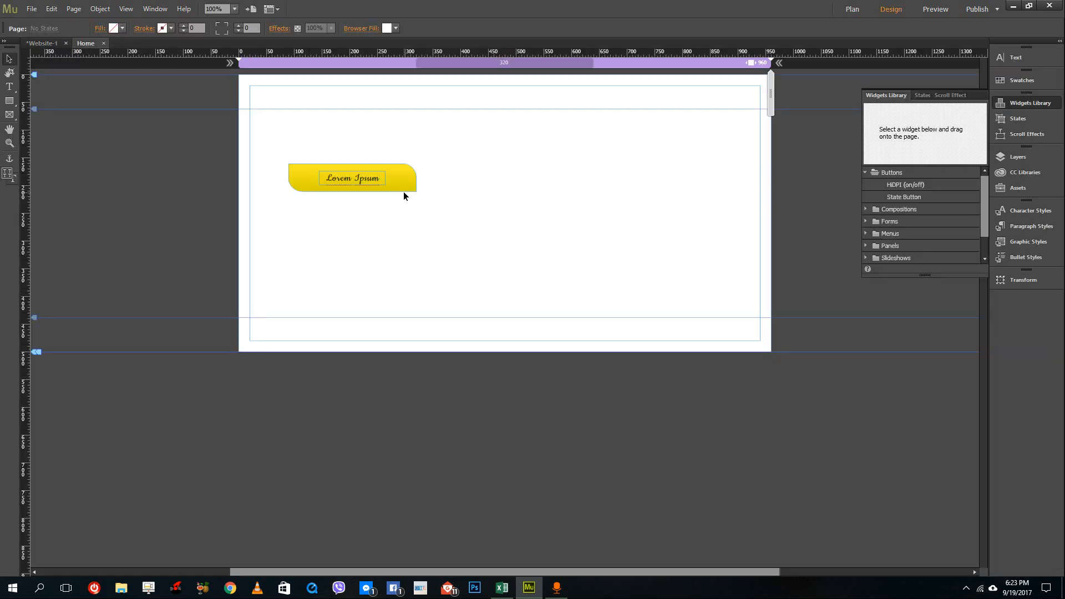
left_click(408, 182)
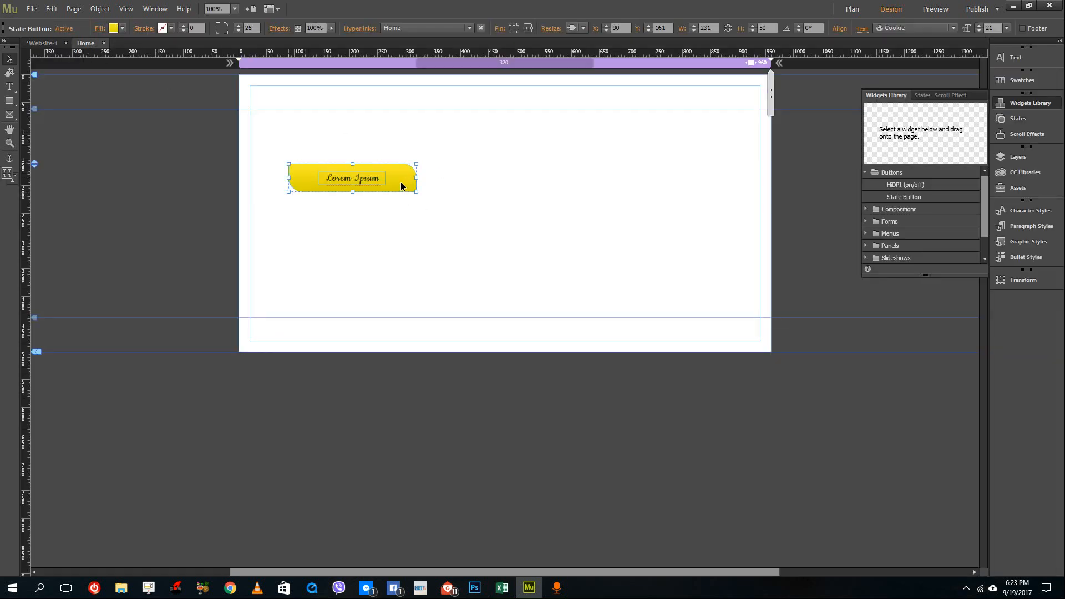
left_click(428, 220)
key("ctrl+v")
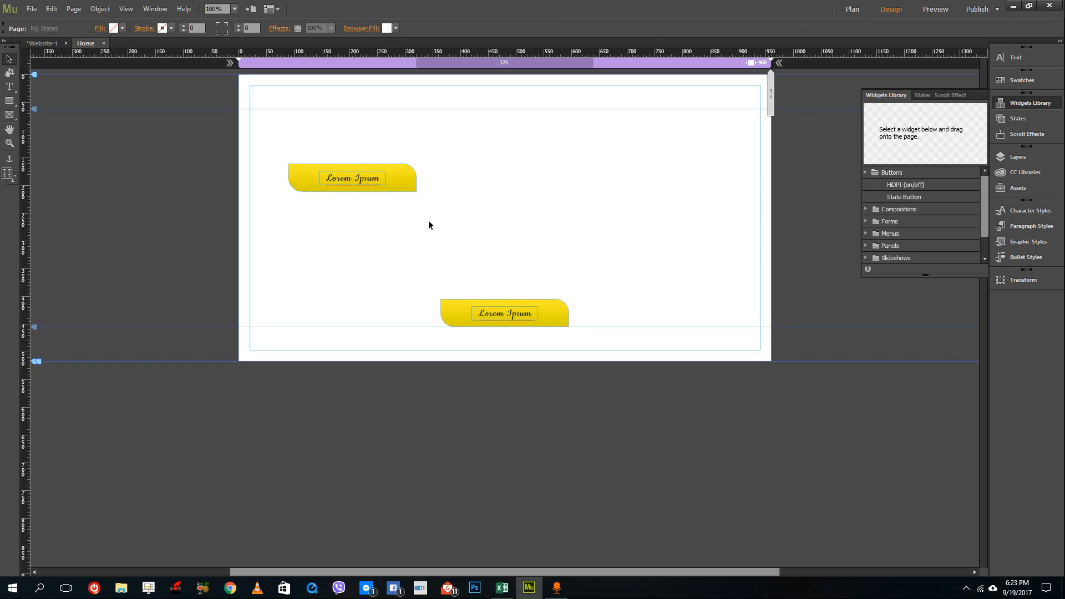
left_click_drag(534, 302, 520, 177)
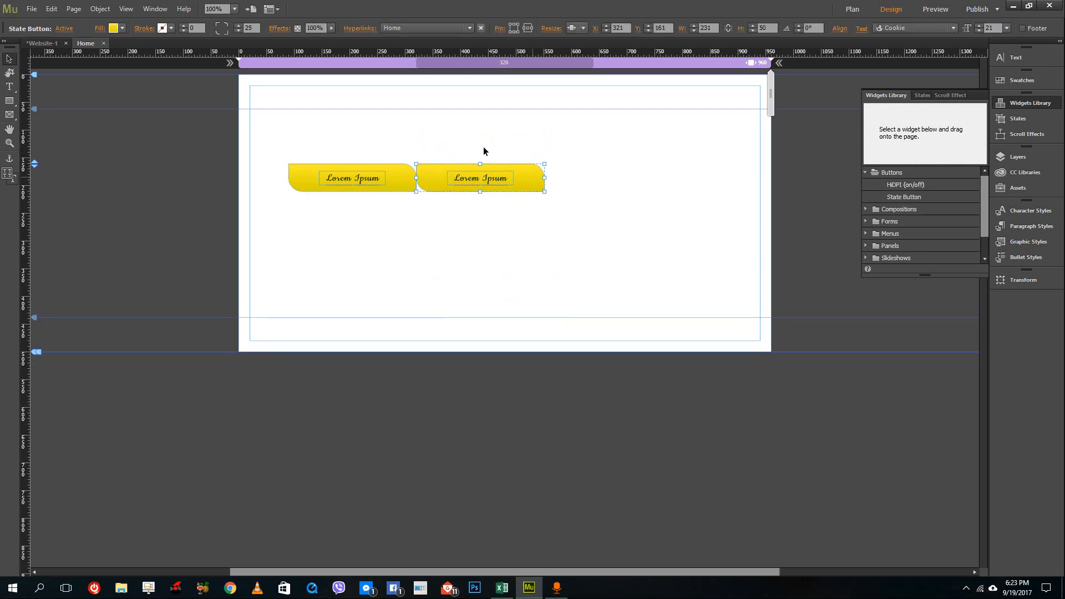
Select both buttons and remove them from the Home page.
left_click(443, 29)
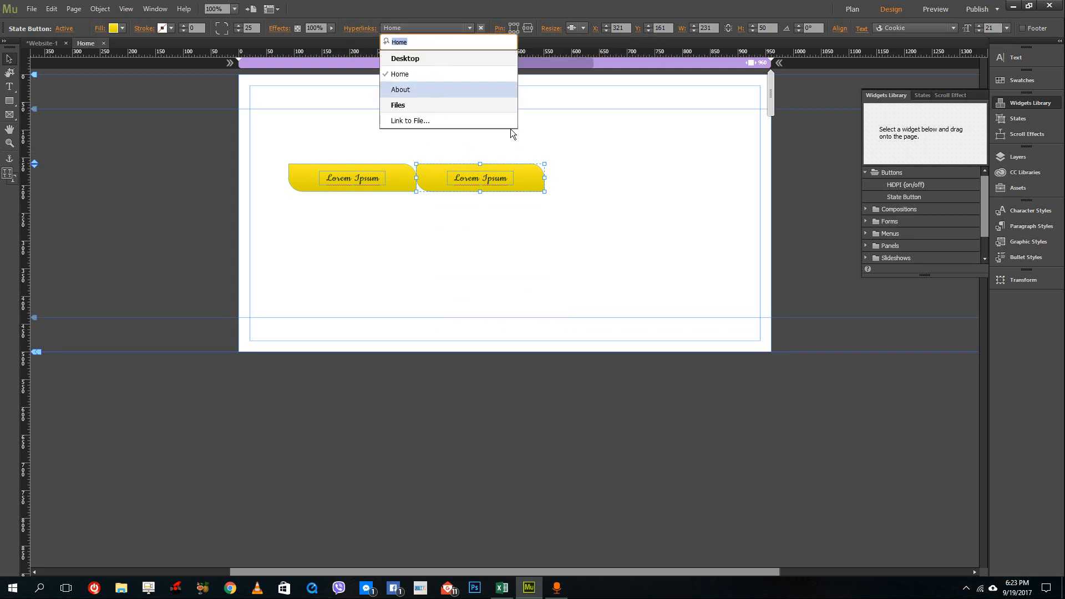
left_click_drag(655, 131, 325, 219)
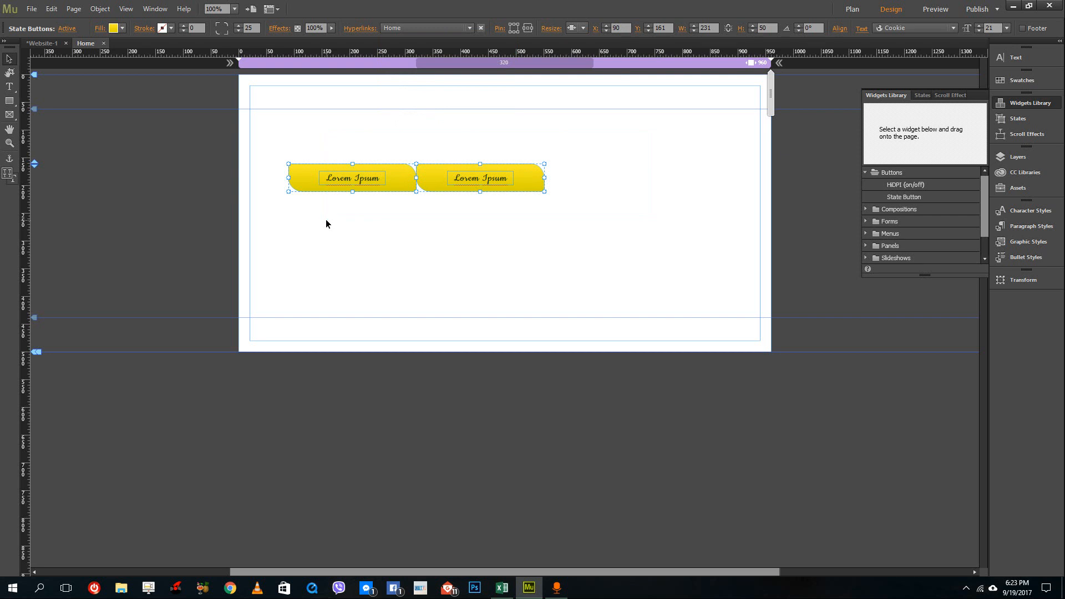
key("Delete")
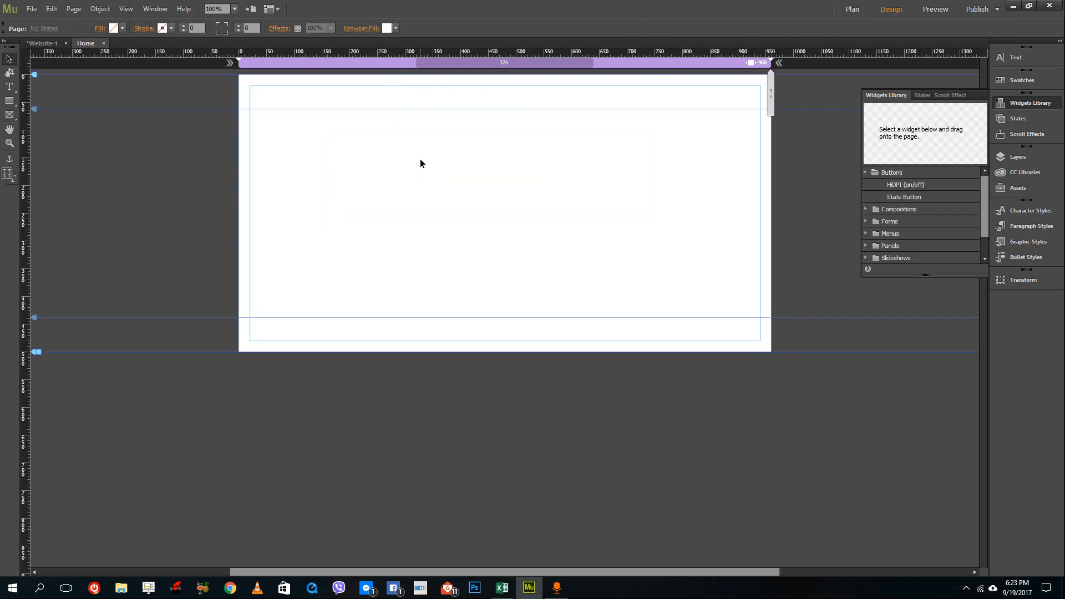
Open the A-Master page, paste both buttons and move them up to about X 211, Y 152.
left_click(49, 44)
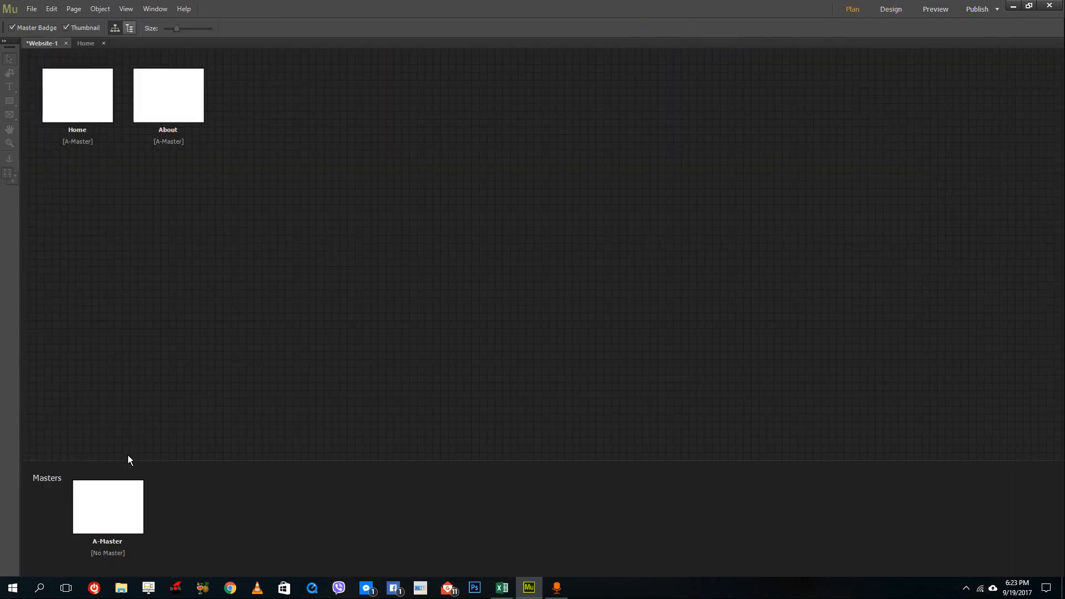
double_click(124, 494)
key("ctrl+v")
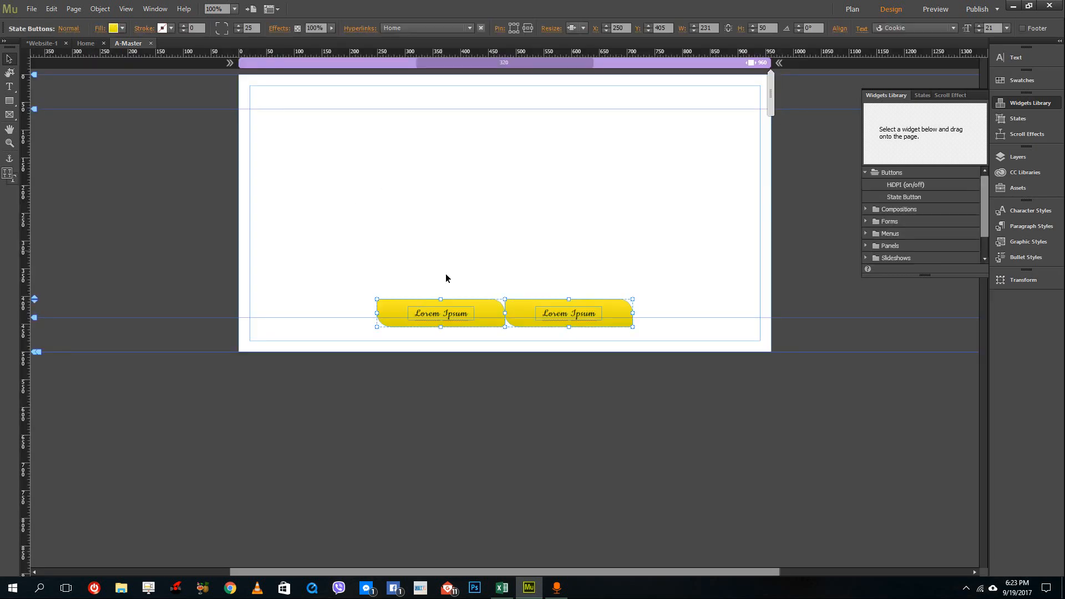
left_click_drag(481, 272, 464, 173)
Link the right-hand button on the master page to the About page.
left_click(567, 193)
left_click(594, 171)
left_click(419, 28)
left_click(406, 90)
left_click(498, 111)
left_click(470, 179)
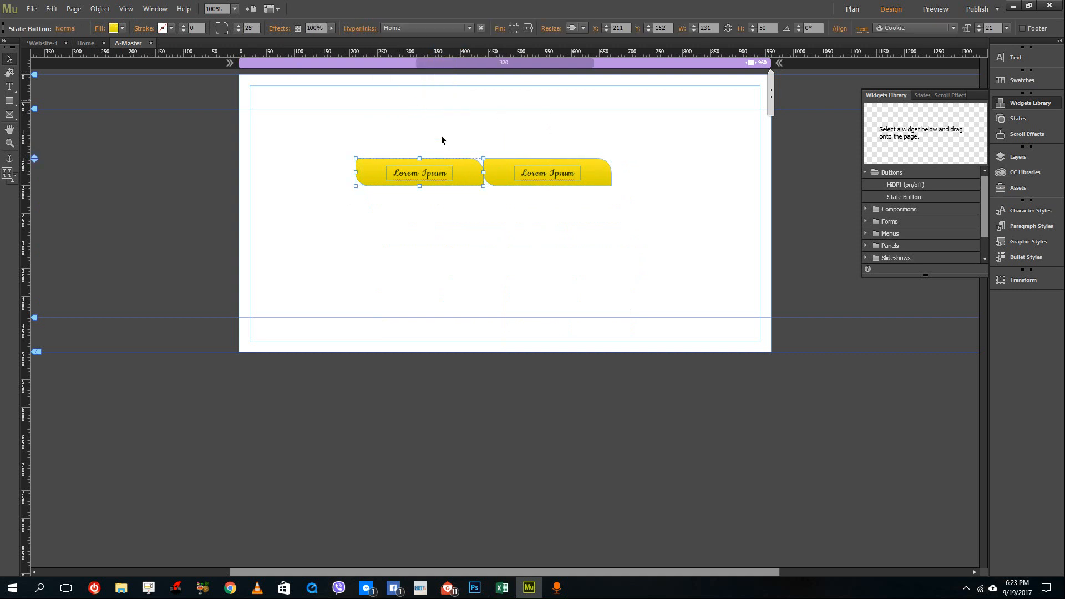
left_click(506, 174)
Preview the current page in the browser, test the About button, go back and return to the editor.
left_click(31, 9)
left_click(98, 198)
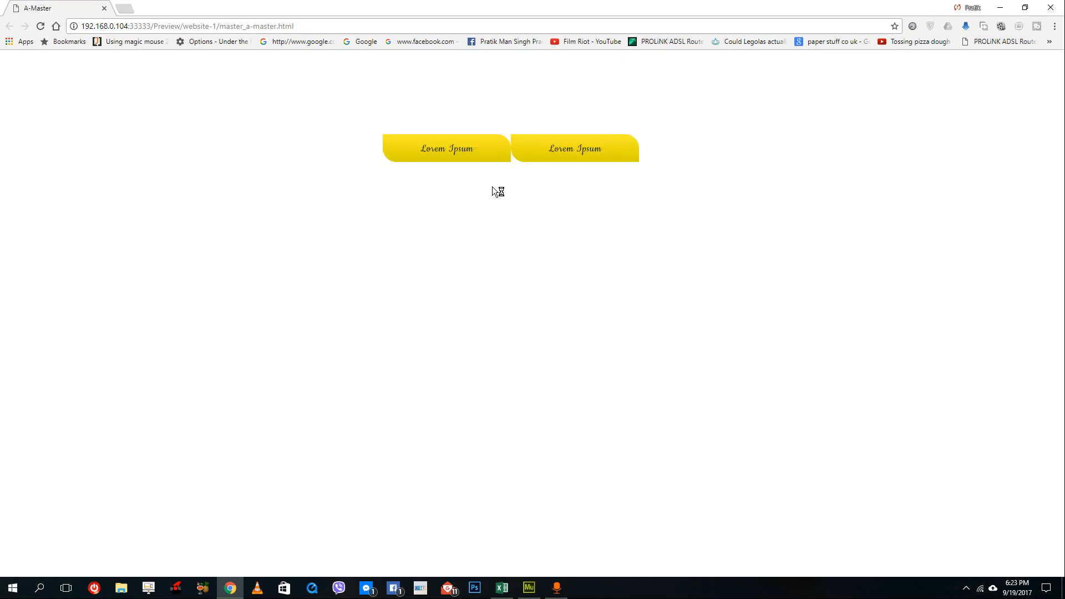
left_click(497, 147)
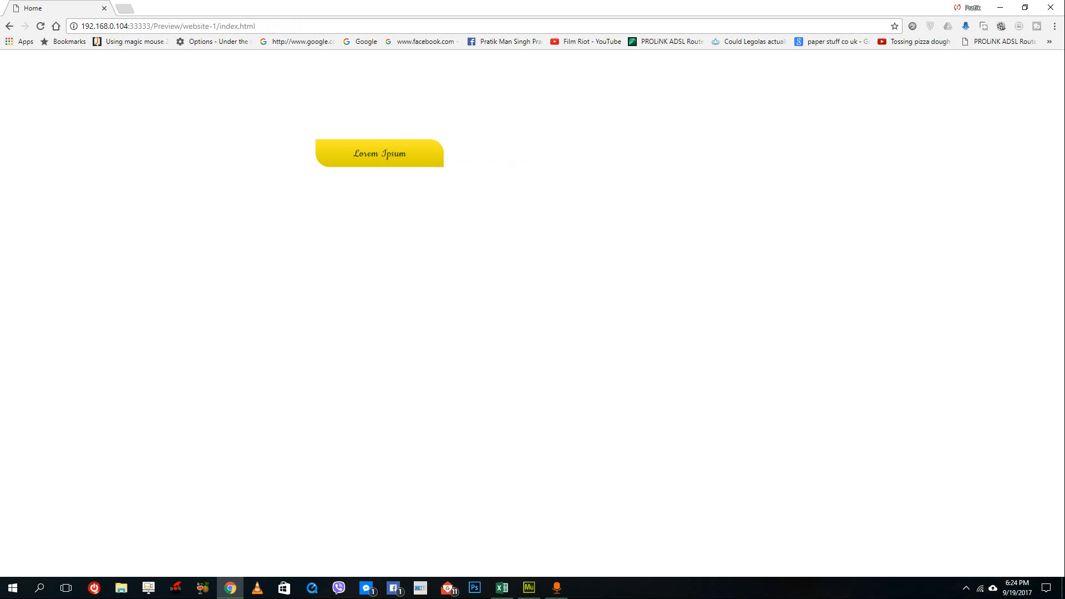
left_click(607, 157)
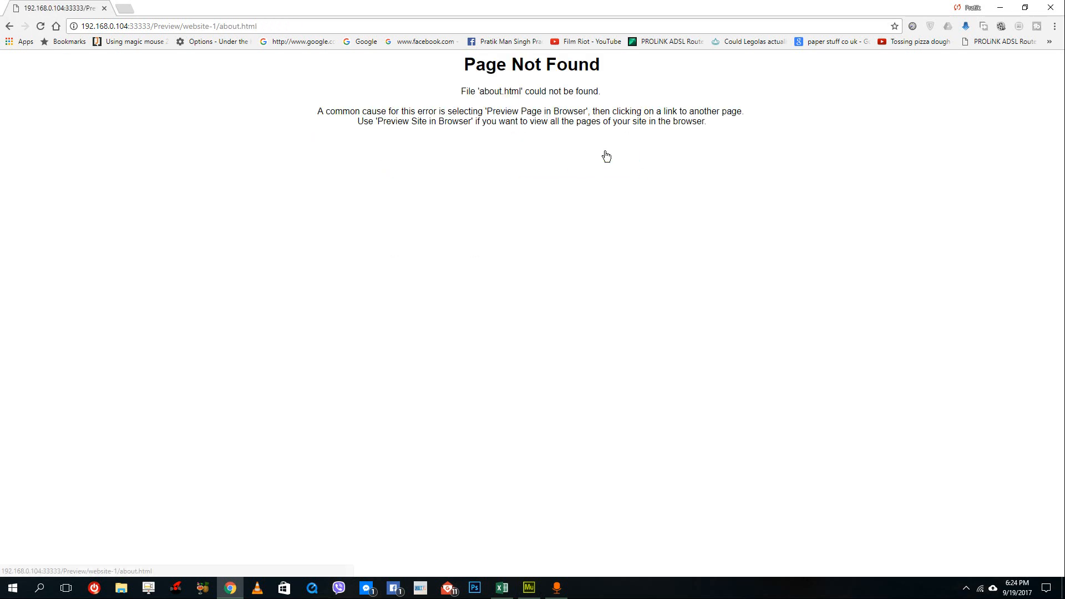
left_click(8, 27)
key("alt+Tab")
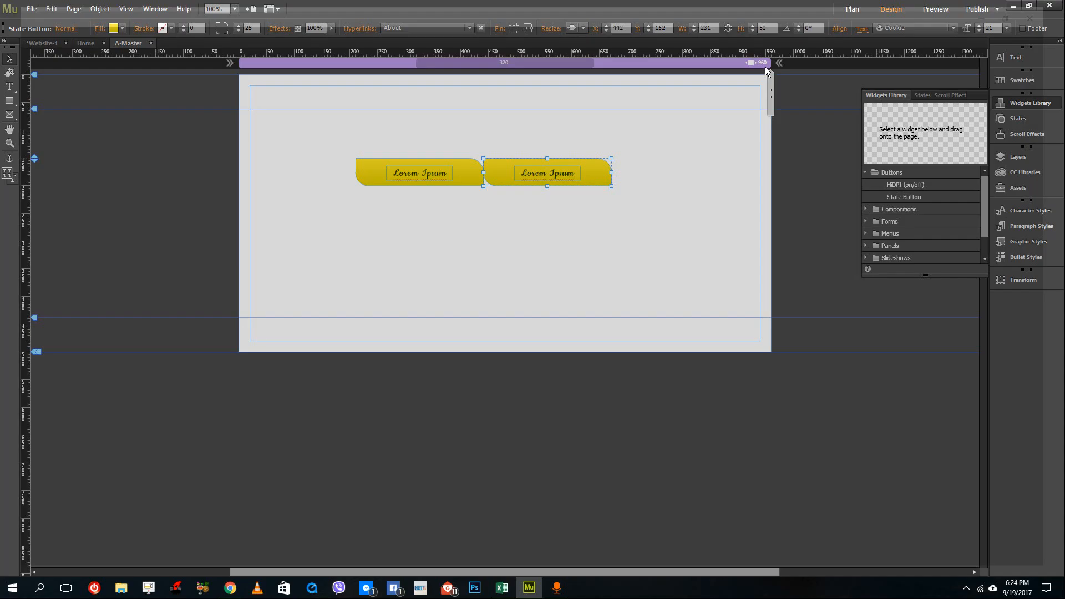
Preview the whole site in the browser, test both buttons, then close the browser.
left_click(28, 11)
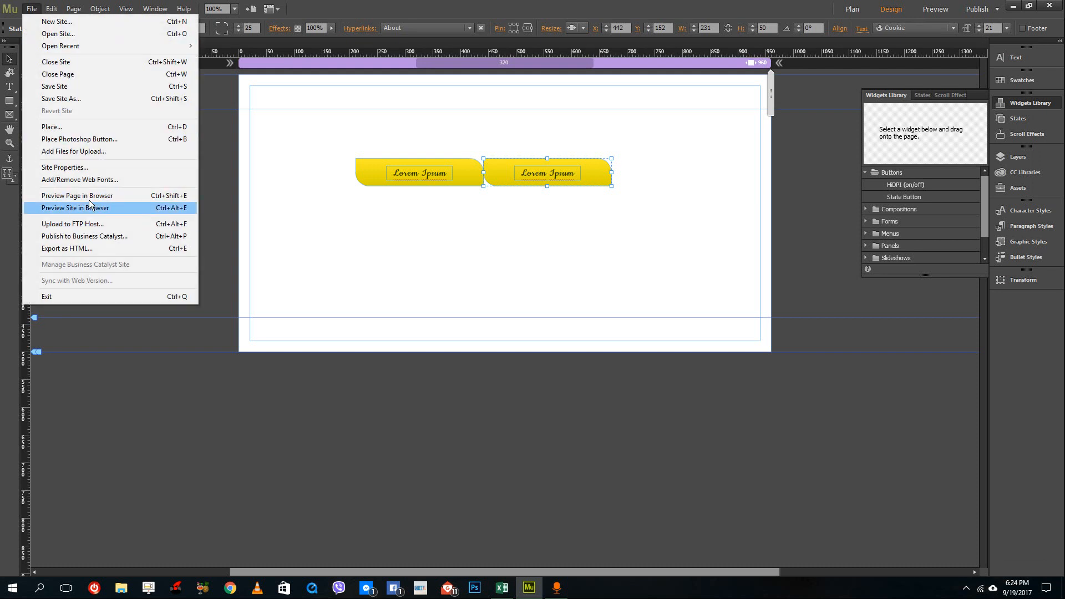
left_click(91, 207)
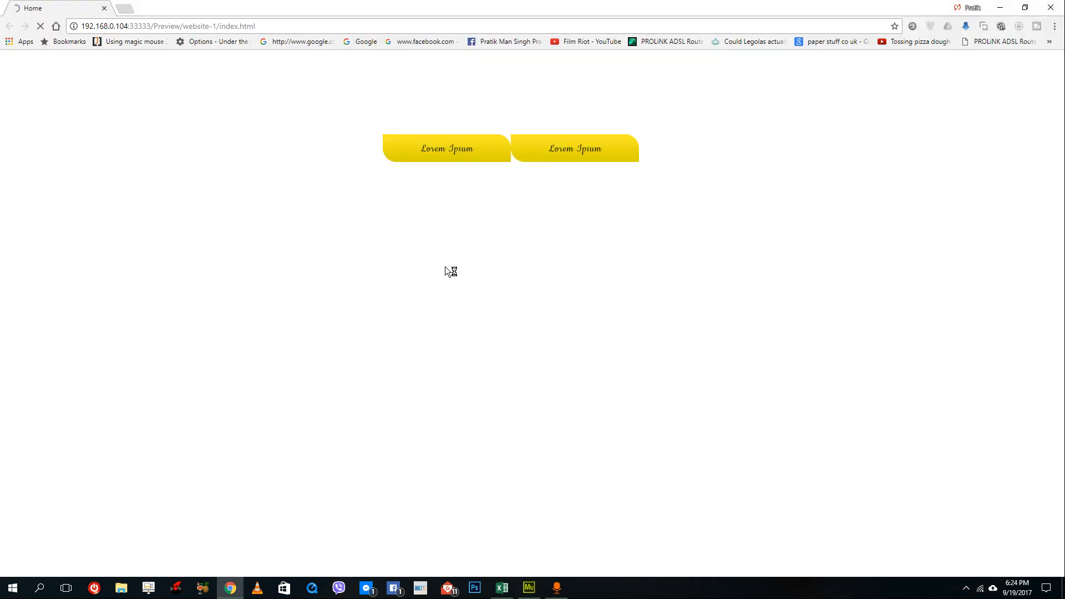
left_click(567, 155)
left_click(435, 151)
left_click(563, 147)
left_click(440, 147)
left_click(1051, 7)
Switch the left button to its Active state and set its fill to an orange-red gradient.
left_click(507, 178)
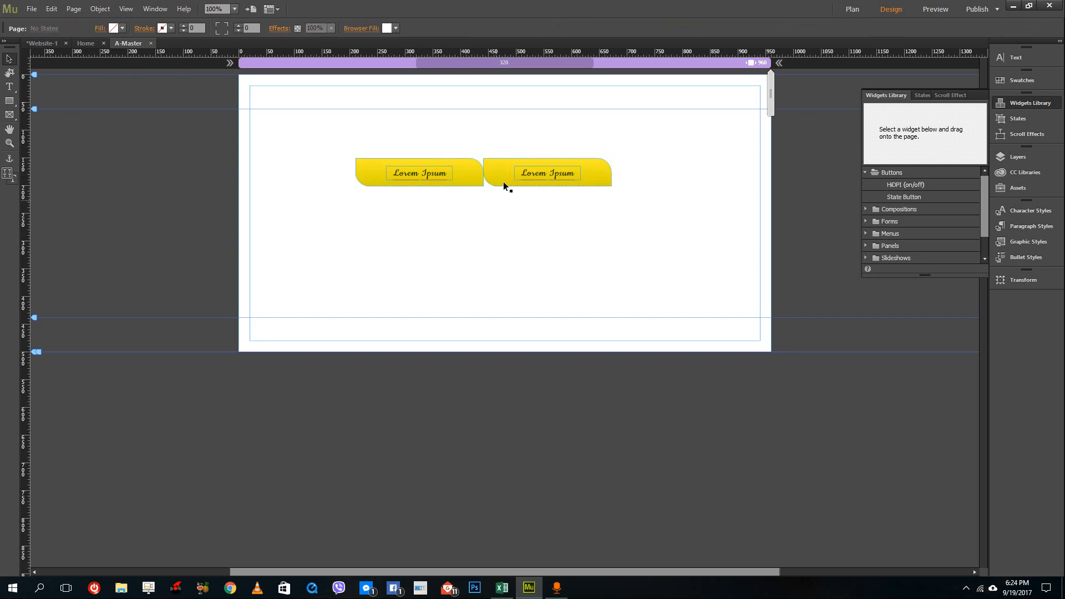
left_click(66, 28)
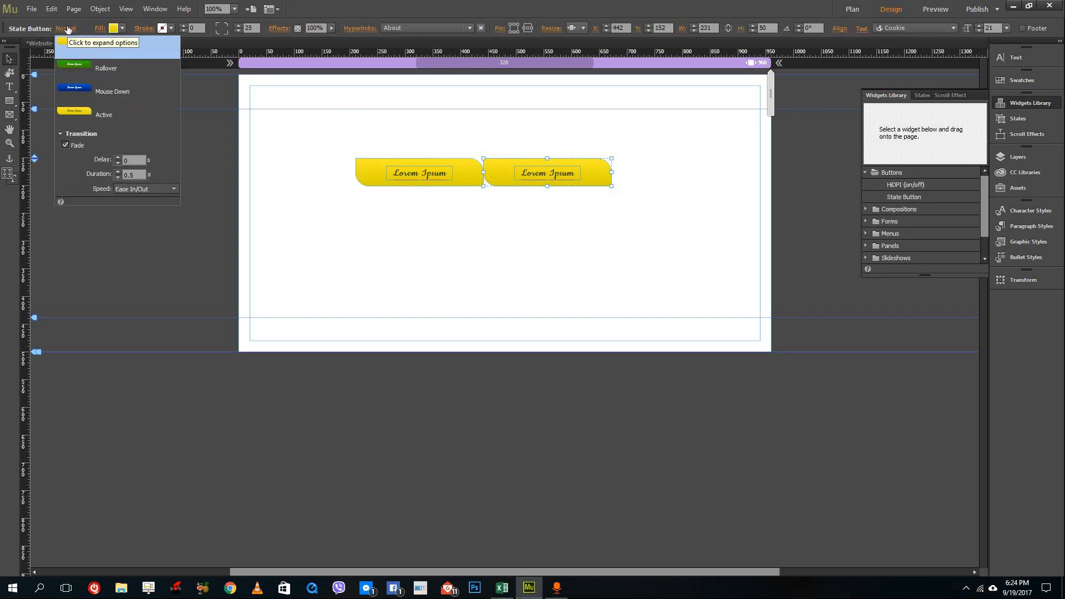
left_click(111, 115)
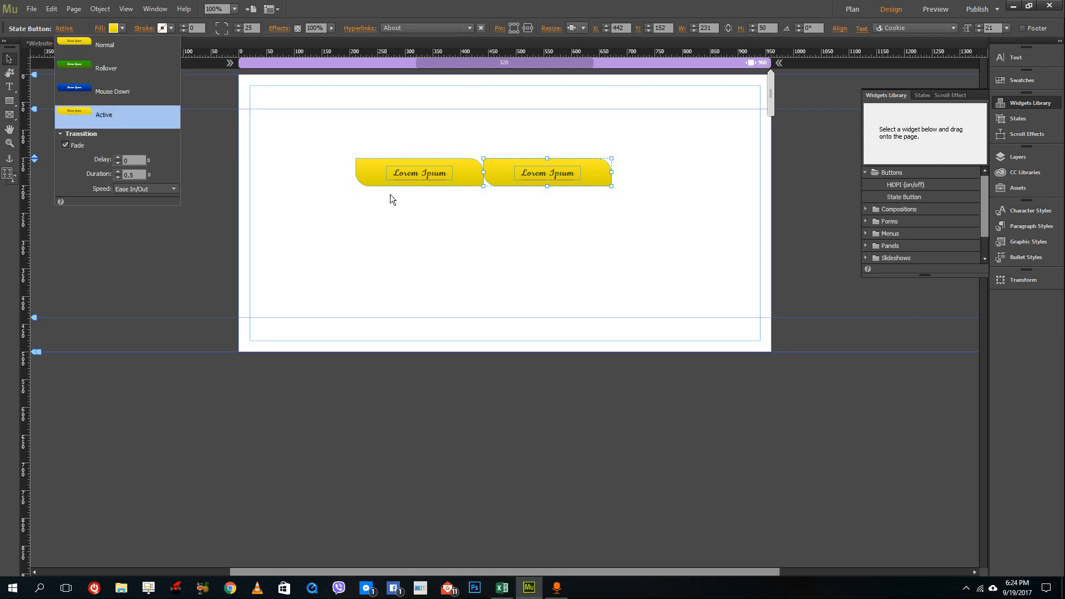
left_click(367, 176)
left_click(373, 175)
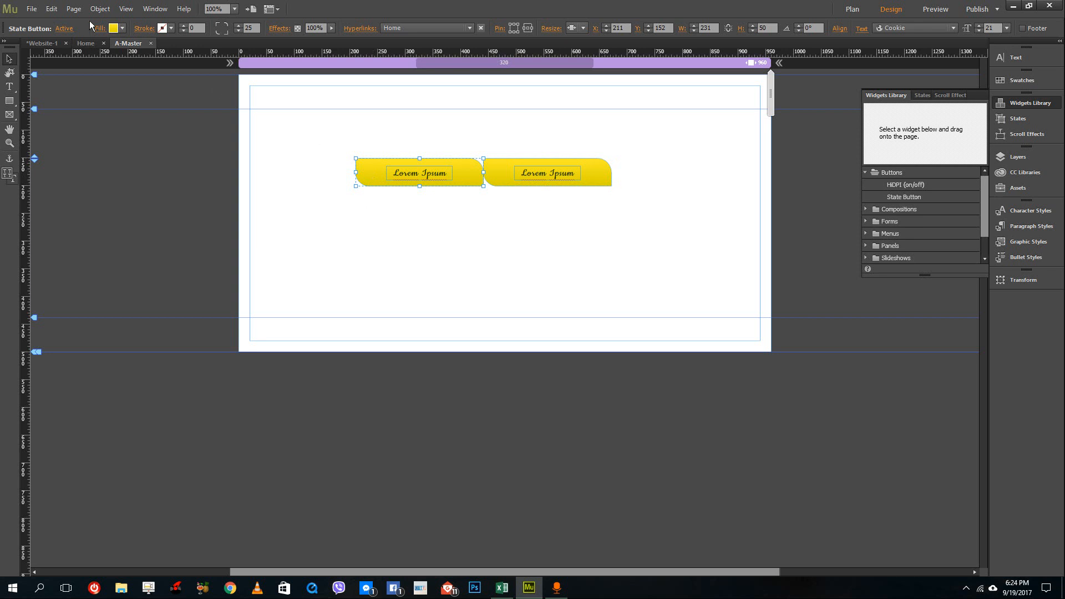
left_click(122, 29)
left_click(118, 115)
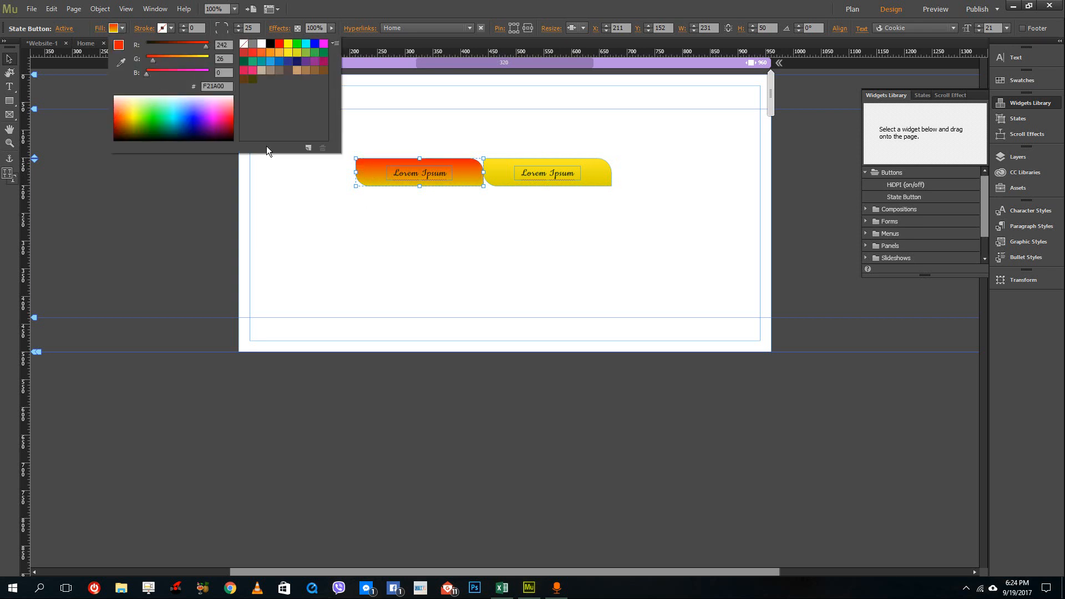
Switch the right button to its Active state and give it the same orange-red fill.
left_click(542, 167)
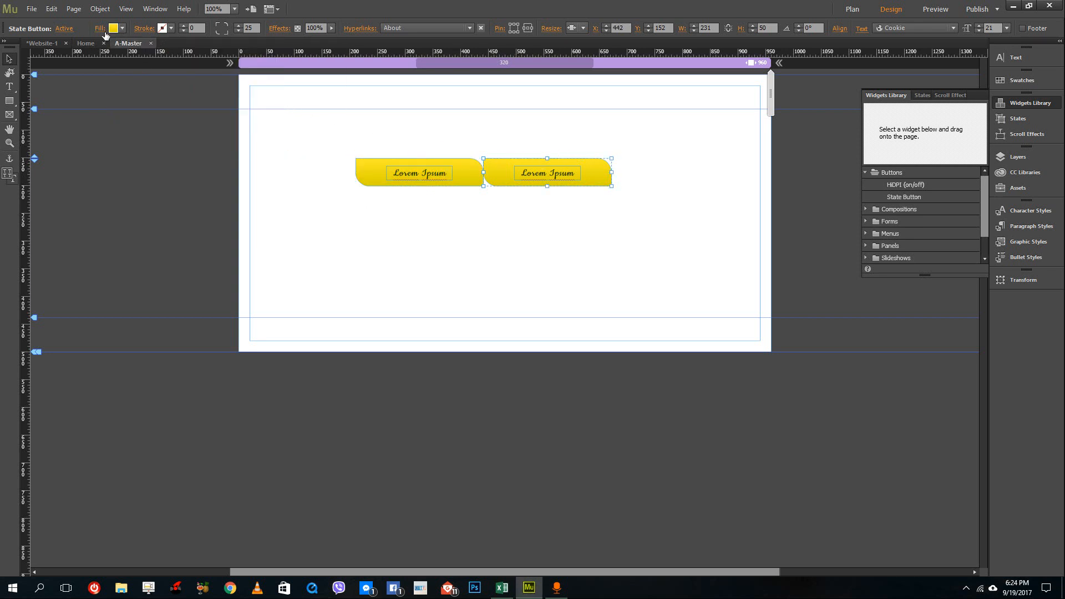
left_click(71, 29)
left_click(95, 31)
left_click(119, 29)
left_click(119, 112)
left_click(373, 119)
Preview the master page in the browser, then close the browser.
left_click(32, 9)
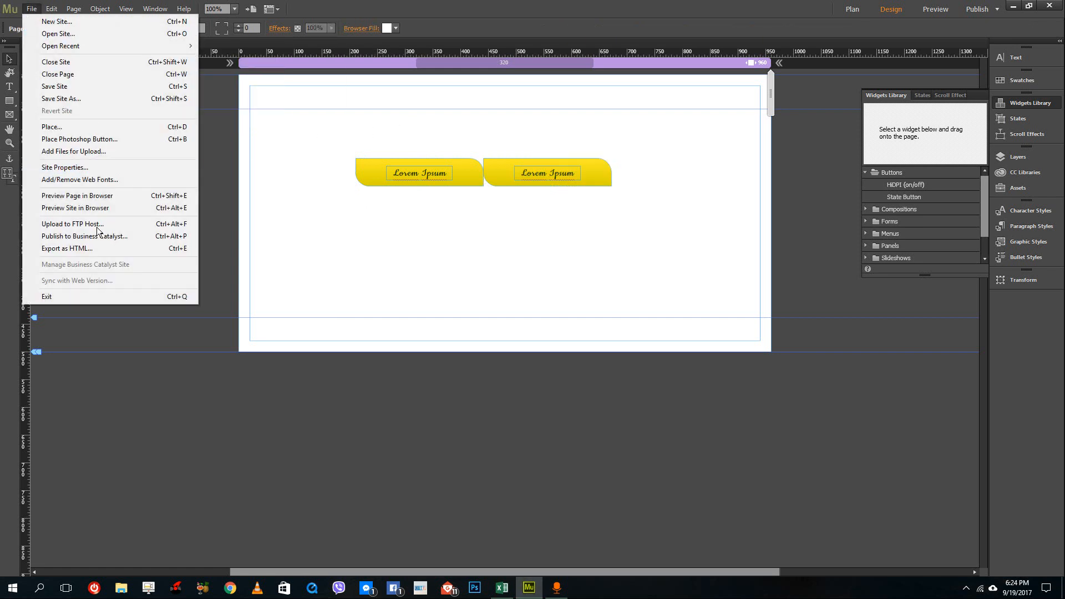
left_click(105, 195)
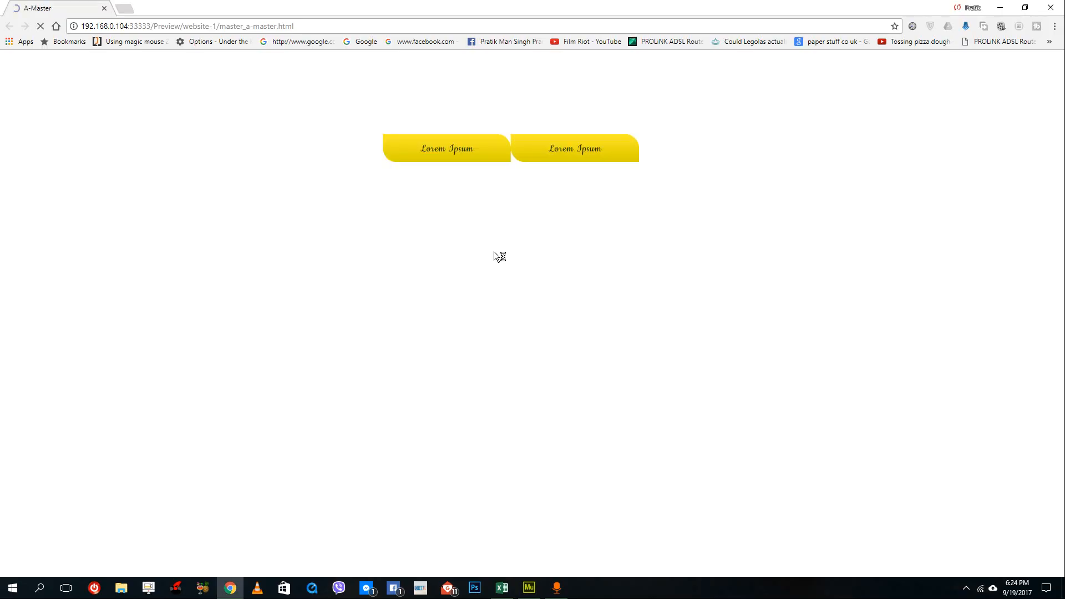
left_click(493, 159)
left_click(1052, 7)
Preview the site in the browser and click between both buttons to test navigation and the active states.
left_click(32, 9)
left_click(93, 208)
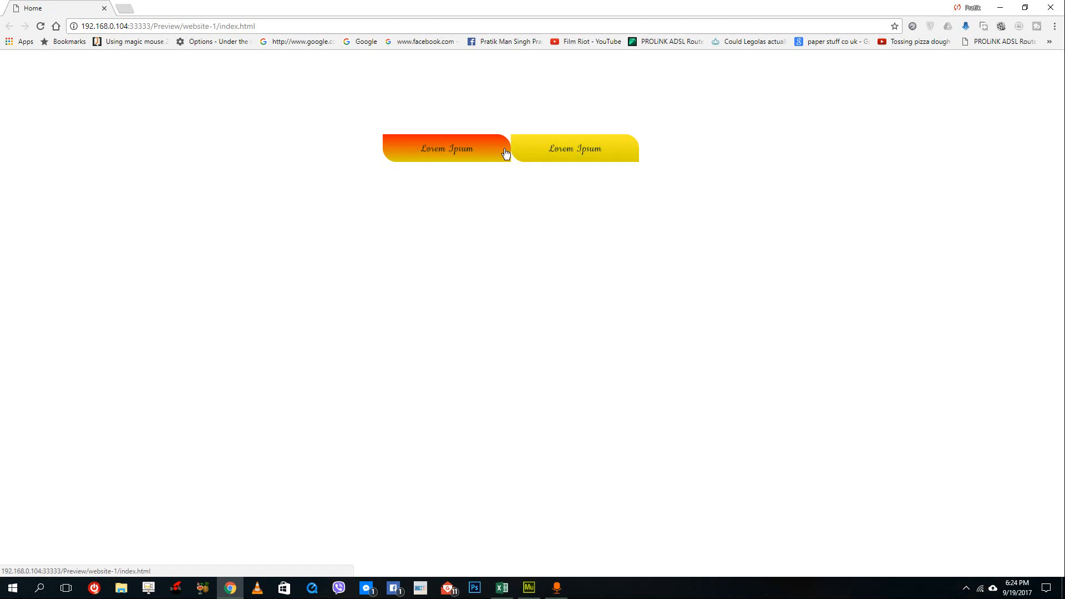
left_click(530, 149)
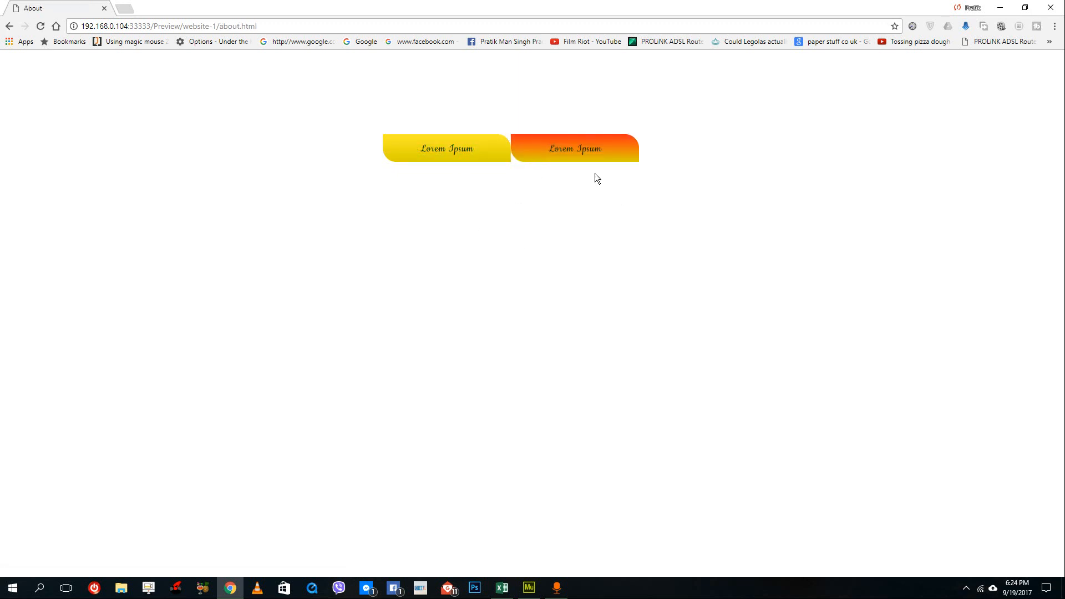
left_click(494, 147)
left_click(524, 151)
left_click(493, 160)
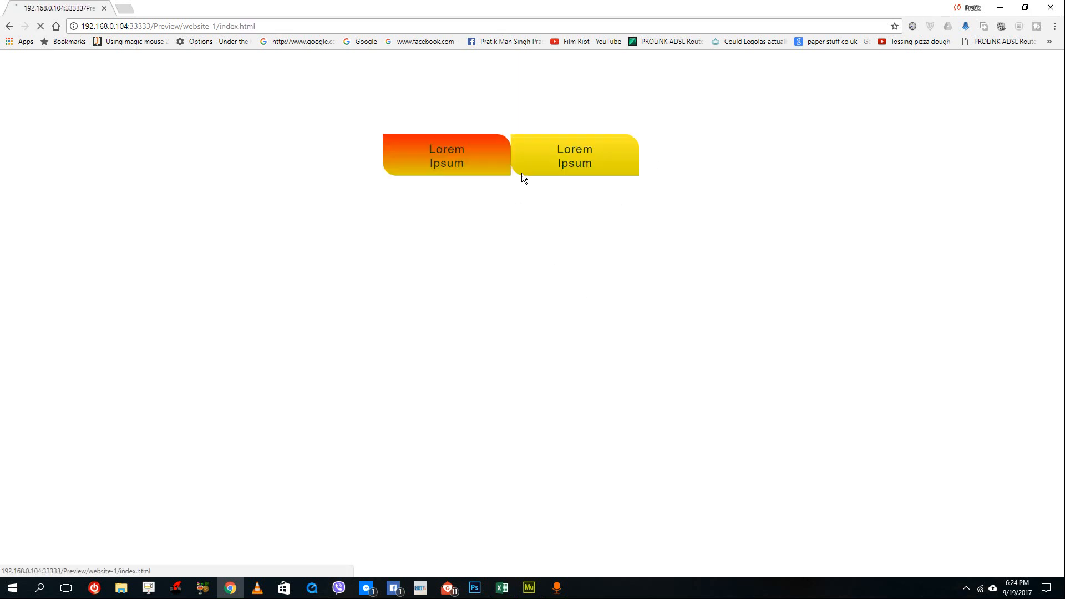
left_click(513, 159)
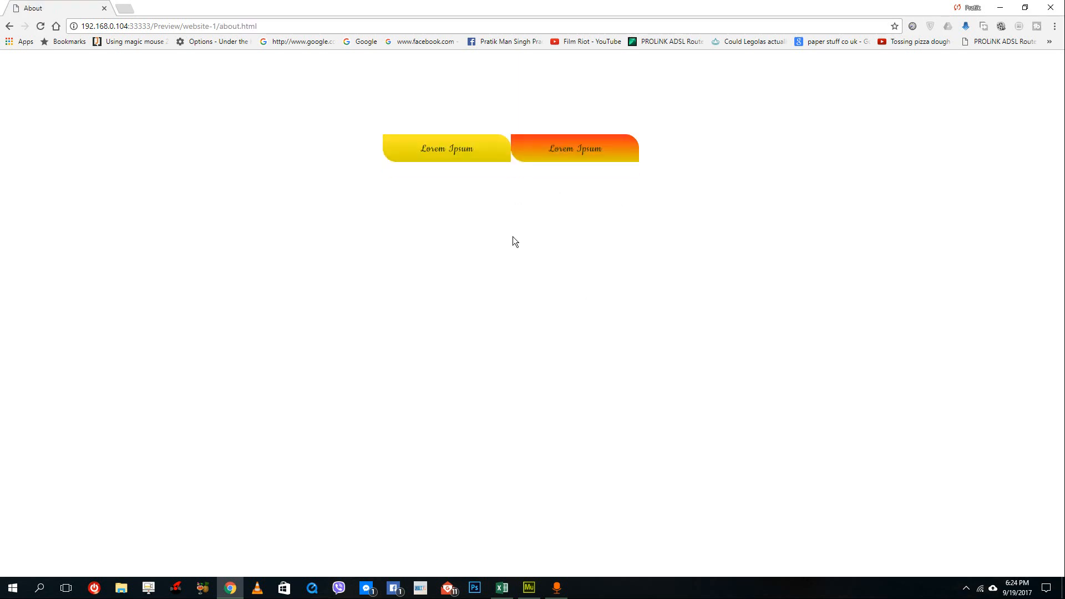
left_click(500, 159)
left_click(527, 160)
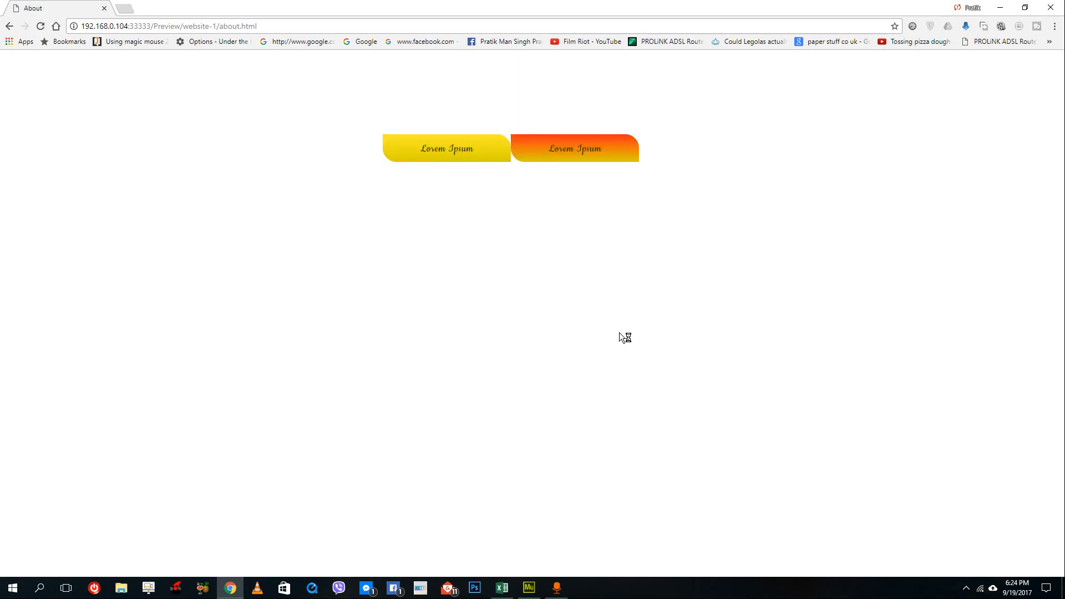